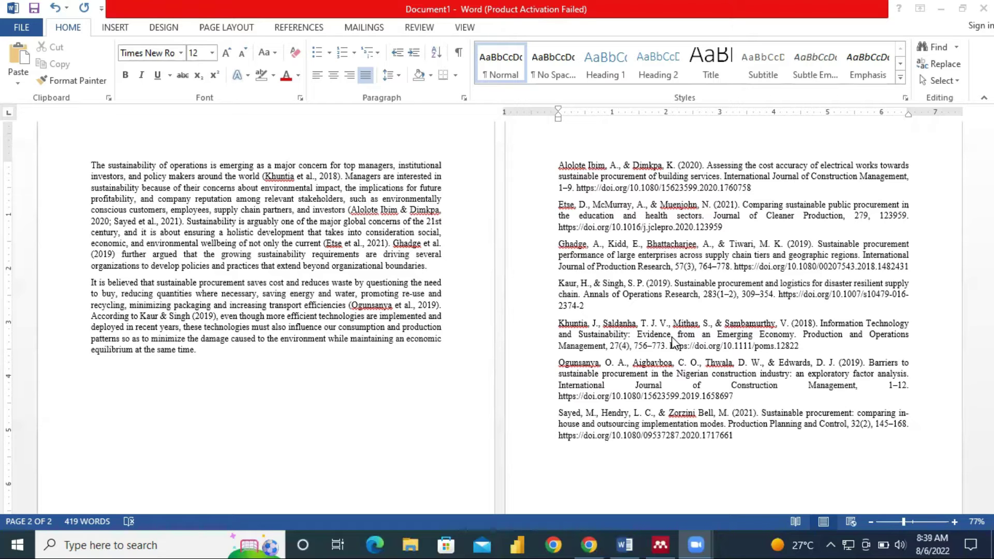
left_click(691, 394)
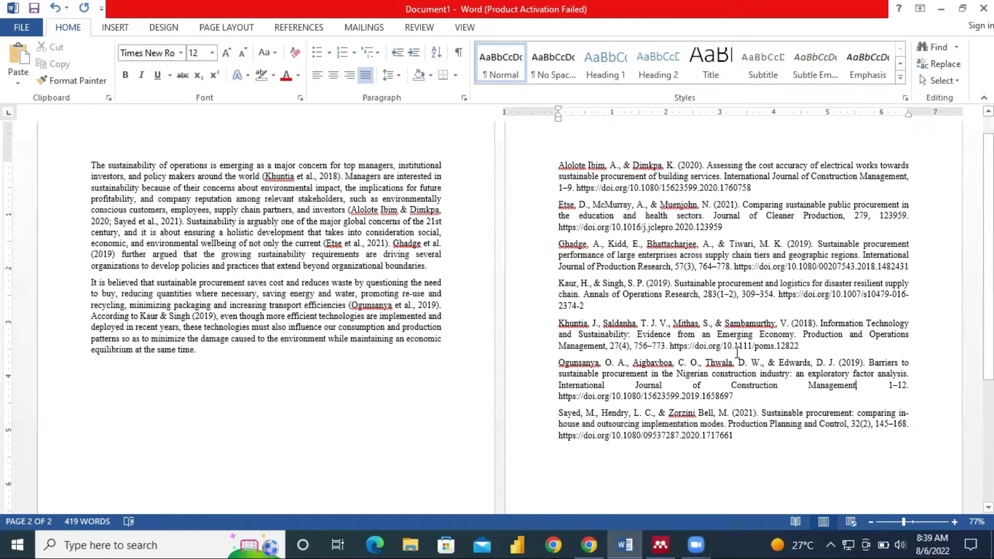
type(",")
left_click_drag(736, 438, 574, 187)
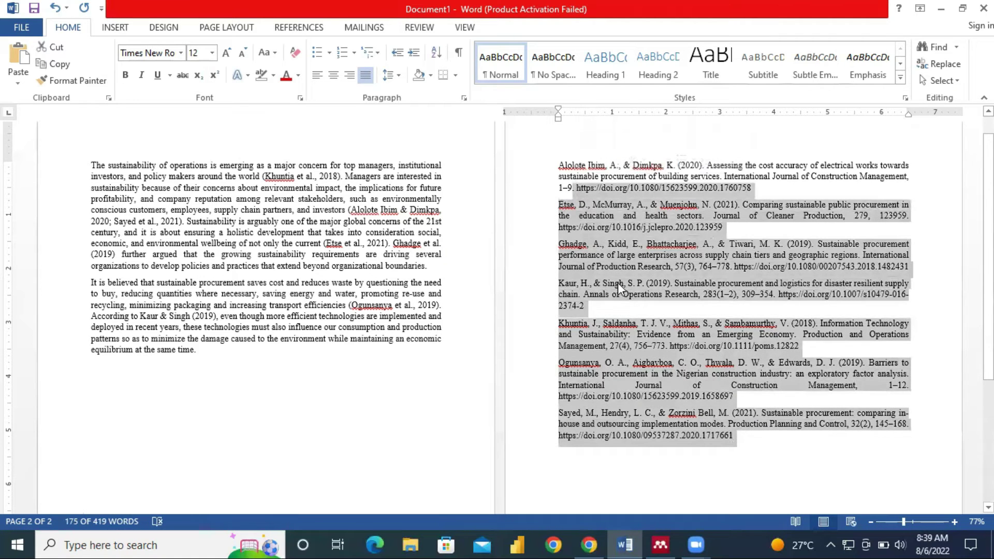
left_click(617, 282)
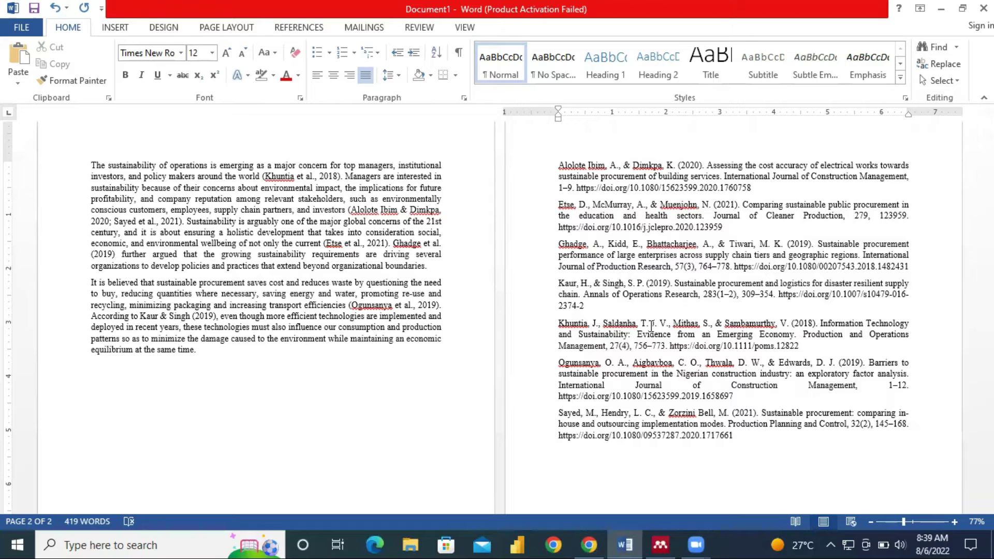
left_click(404, 293)
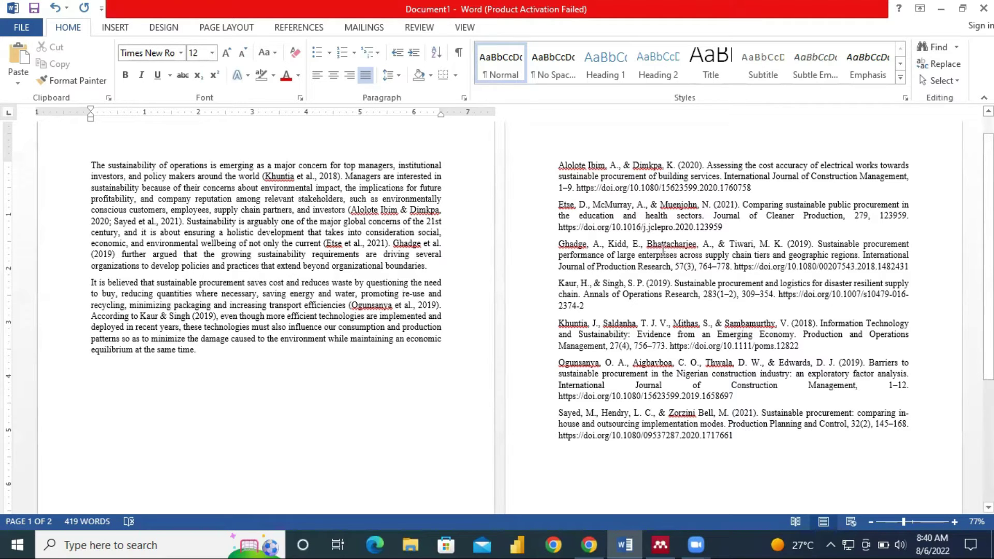
Insert a centered heading line reading "Reference List" above the first reference on page 2.
left_click(560, 165)
key("Return")
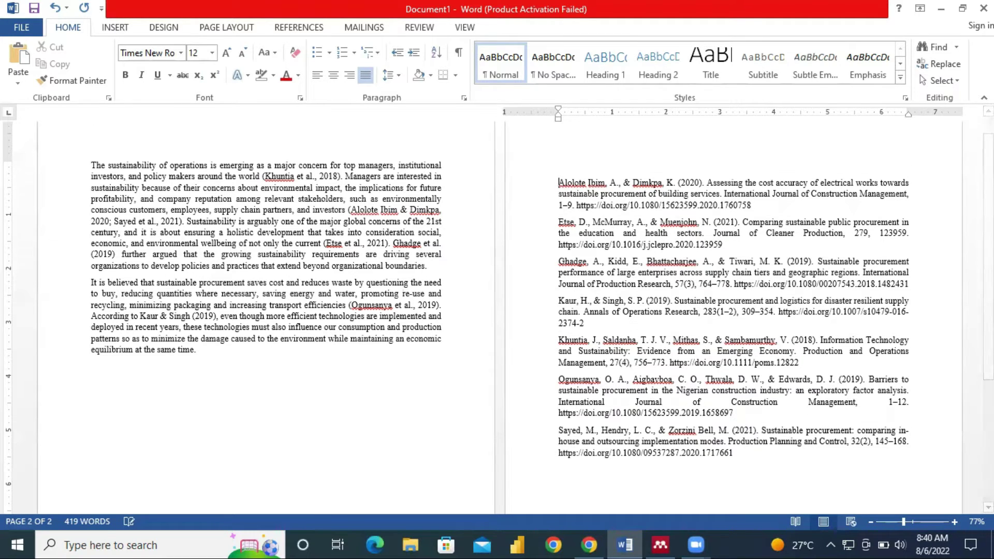
left_click(332, 75)
type("R")
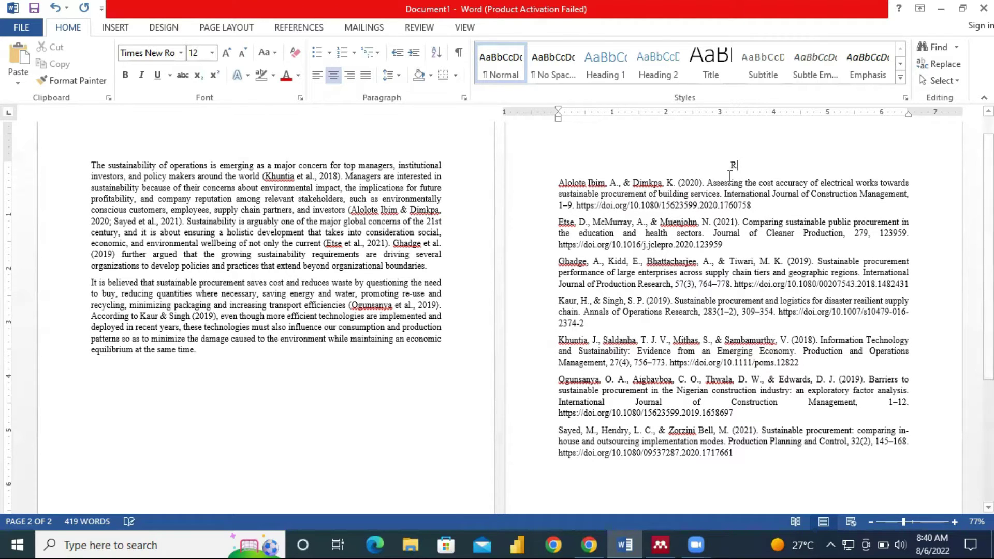
type("eference")
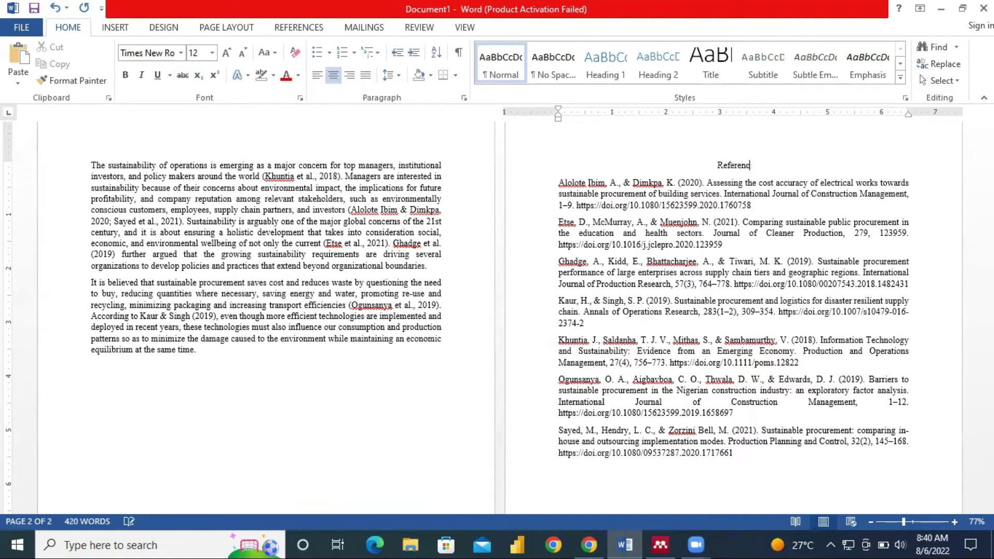
type(" List")
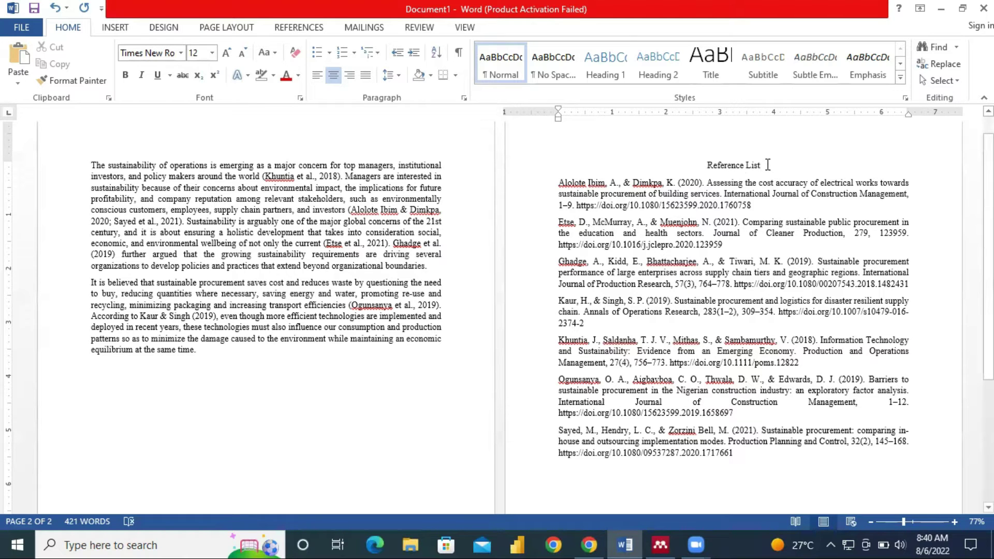
Make the "Reference List" heading bold.
left_click_drag(766, 165, 700, 166)
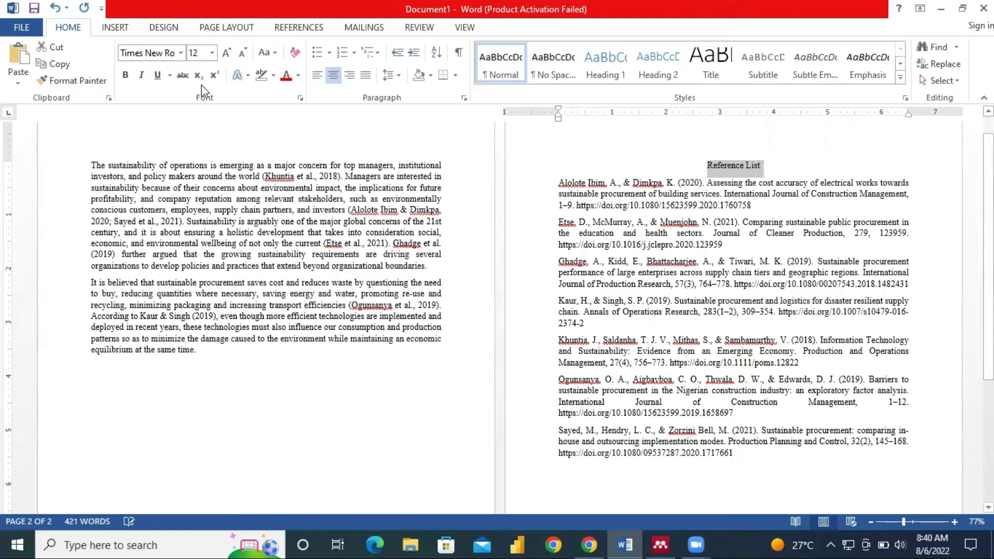
left_click(125, 75)
left_click(767, 289)
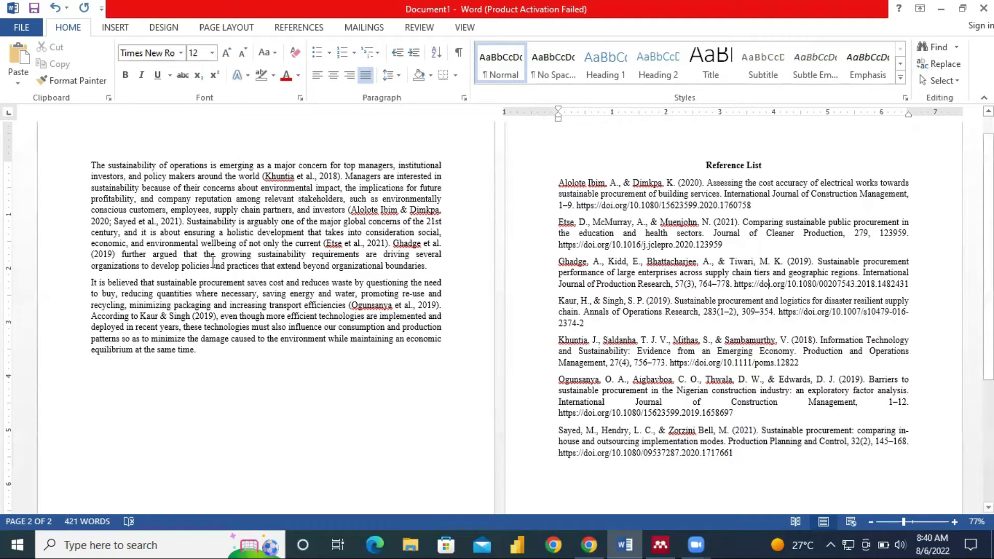
left_click(734, 412)
Switch to Mendeley Desktop and view the blank form for adding an entry manually, closing it without saving.
left_click(660, 544)
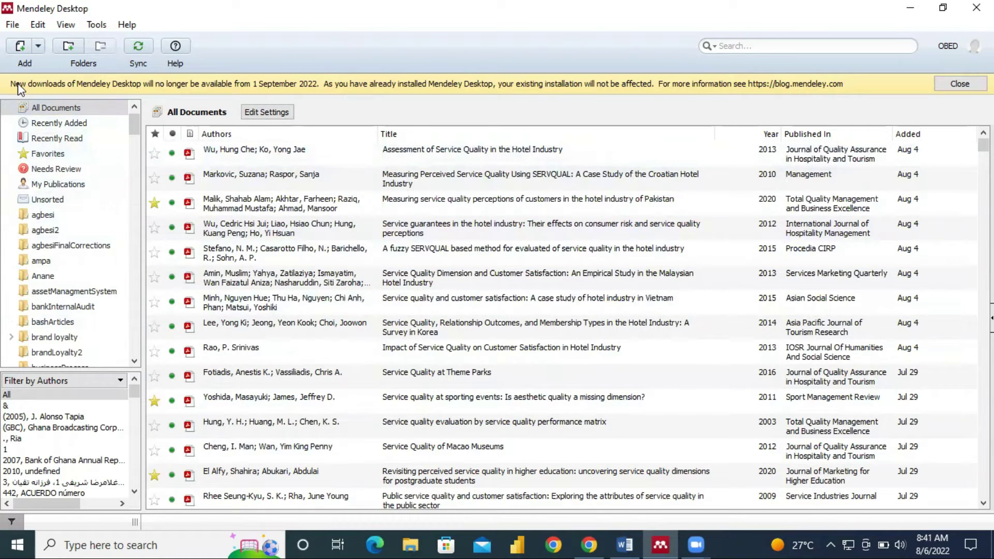
left_click(12, 25)
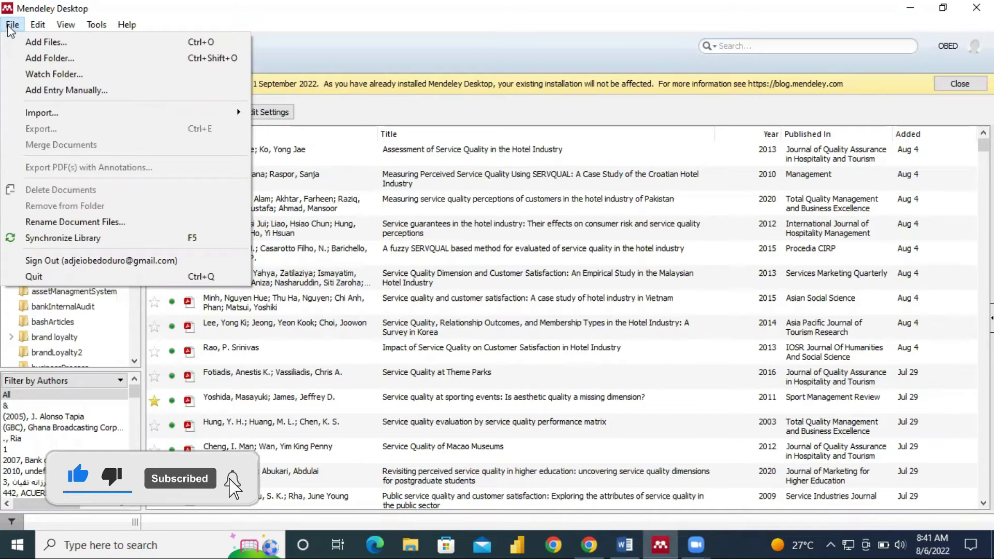
left_click(43, 92)
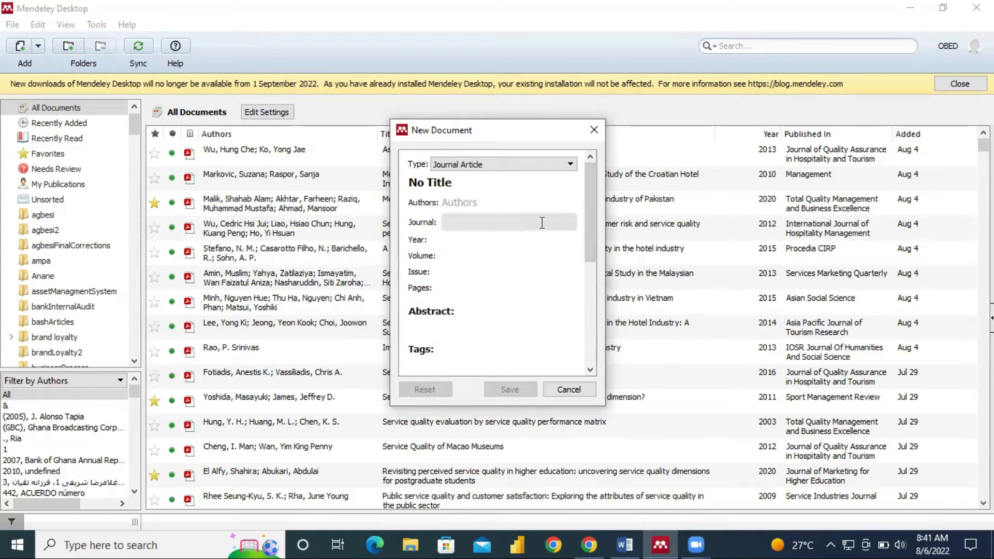
left_click(594, 131)
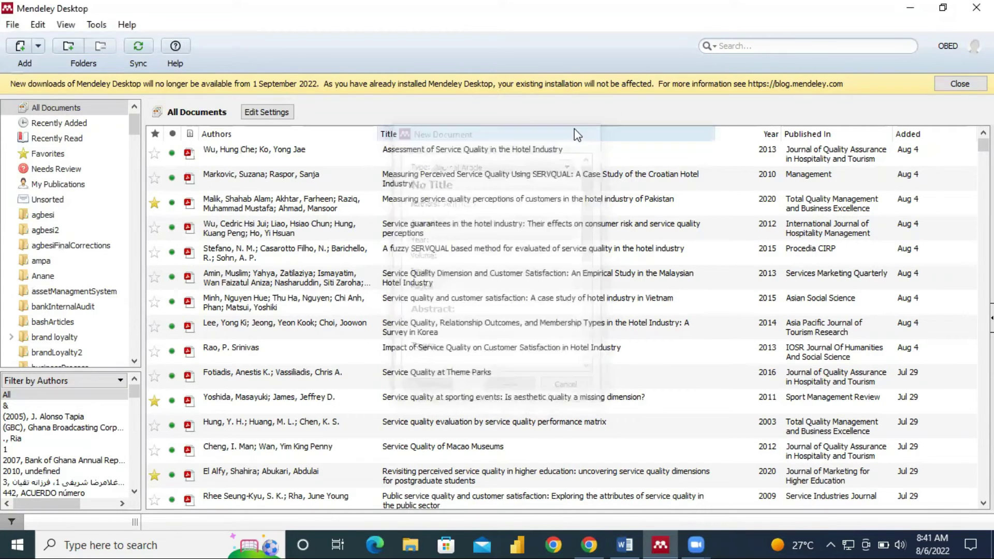
Open a new manual library entry and look through the available document types.
left_click(38, 47)
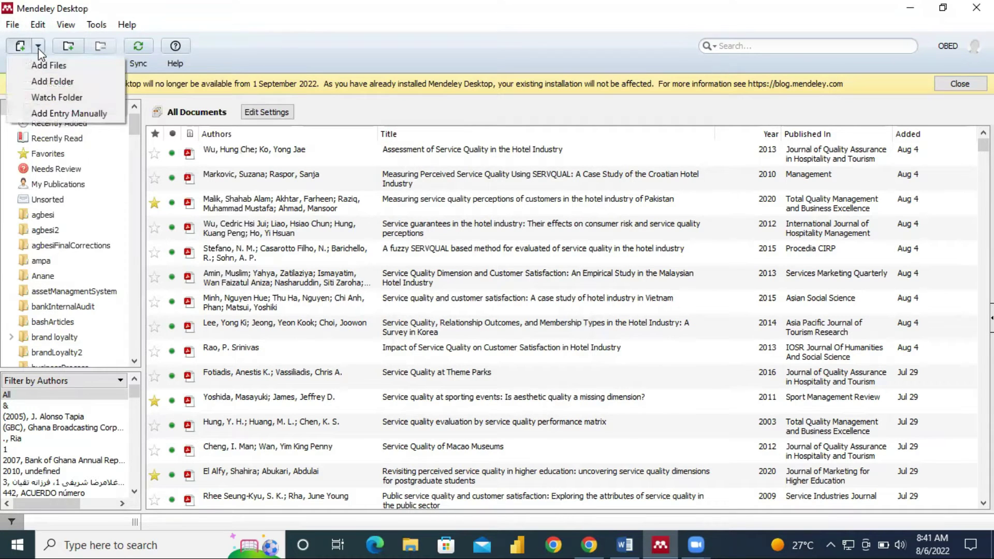
left_click(53, 111)
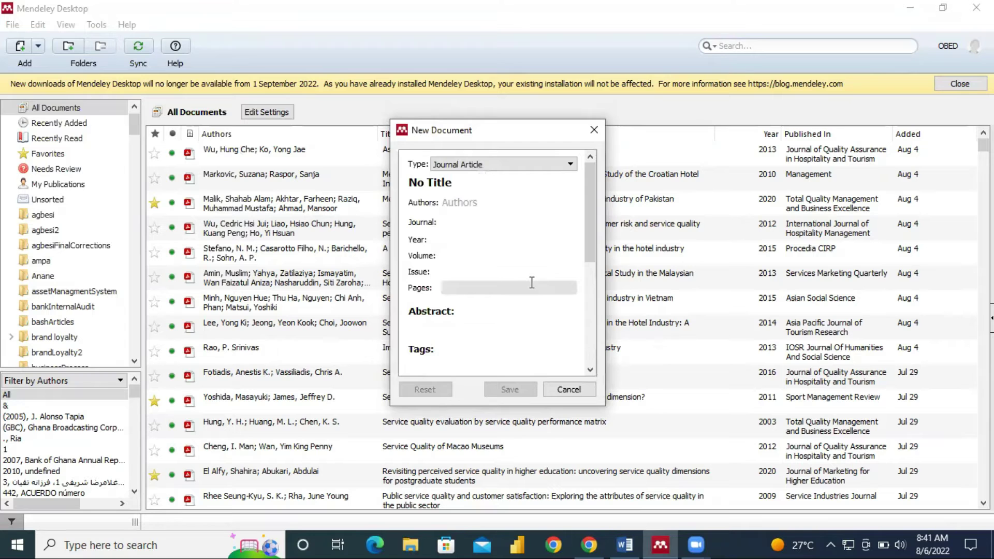
left_click_drag(590, 192, 589, 168)
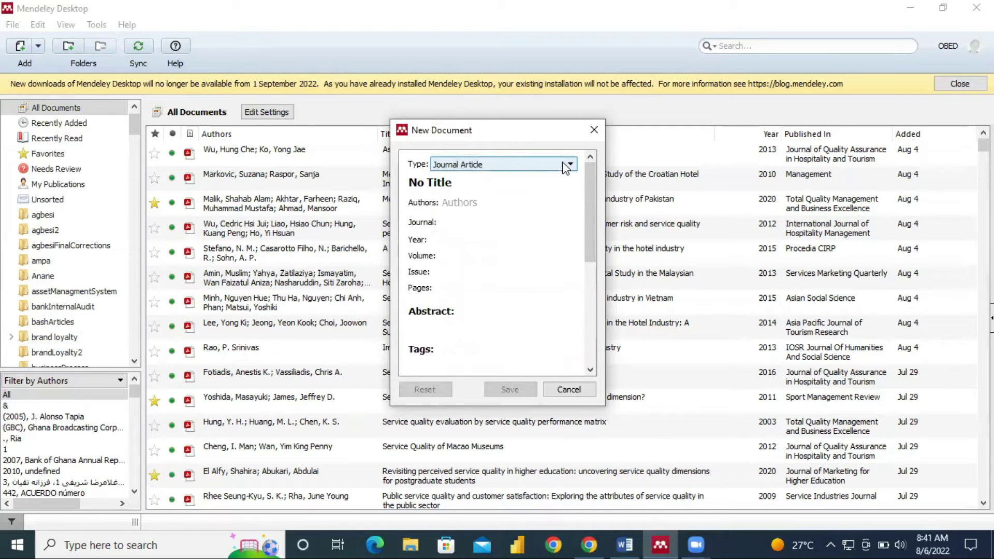
left_click(564, 169)
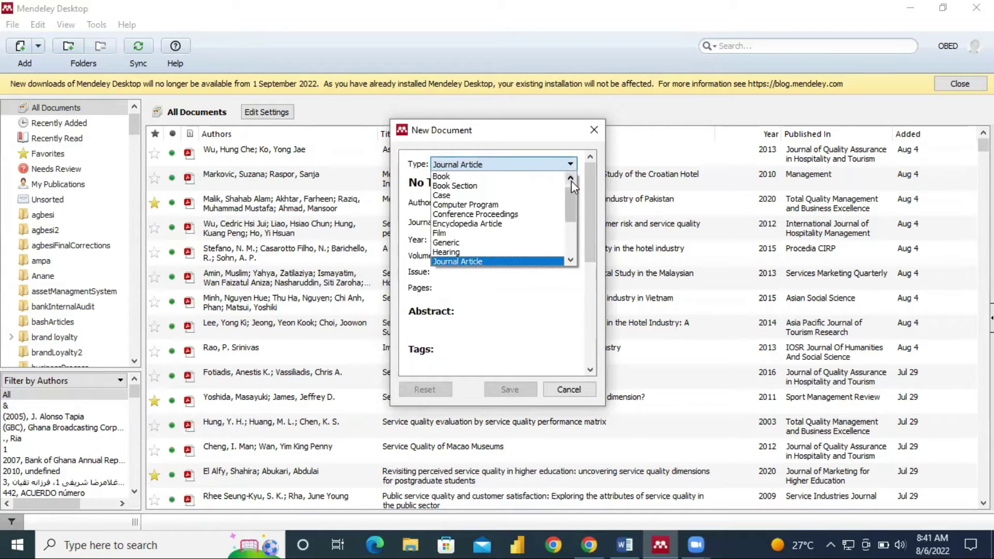
scroll(568, 206, "down", 3)
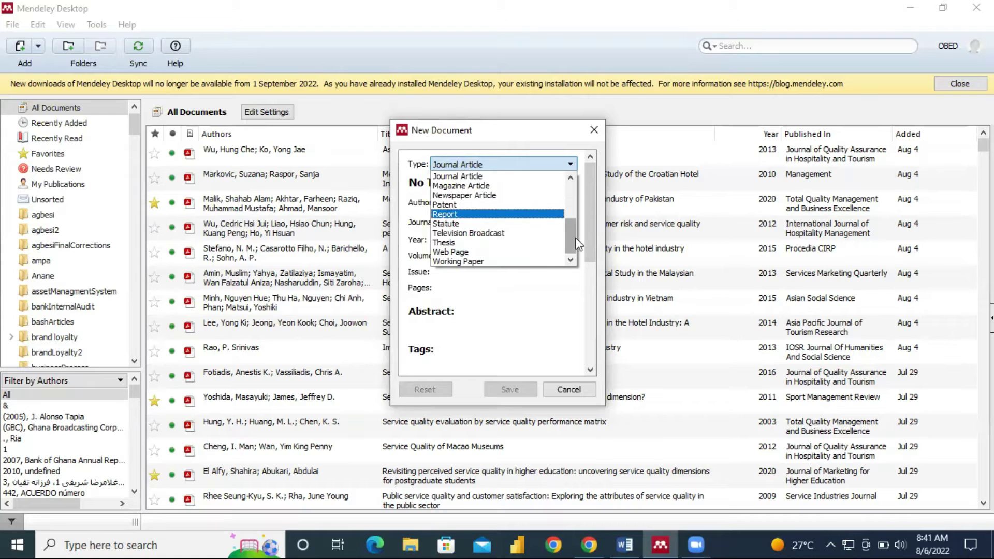
left_click_drag(570, 238, 569, 224)
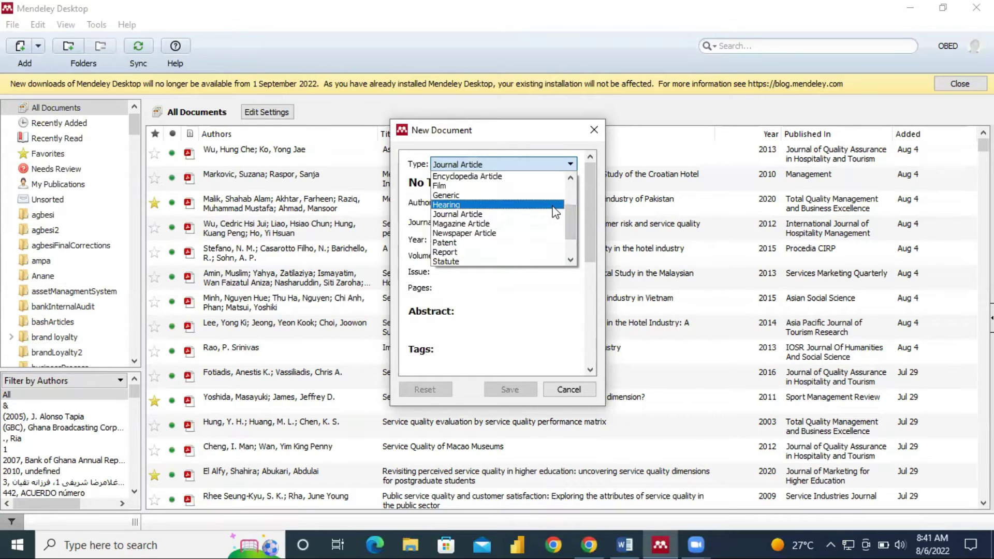
left_click_drag(569, 216, 569, 191)
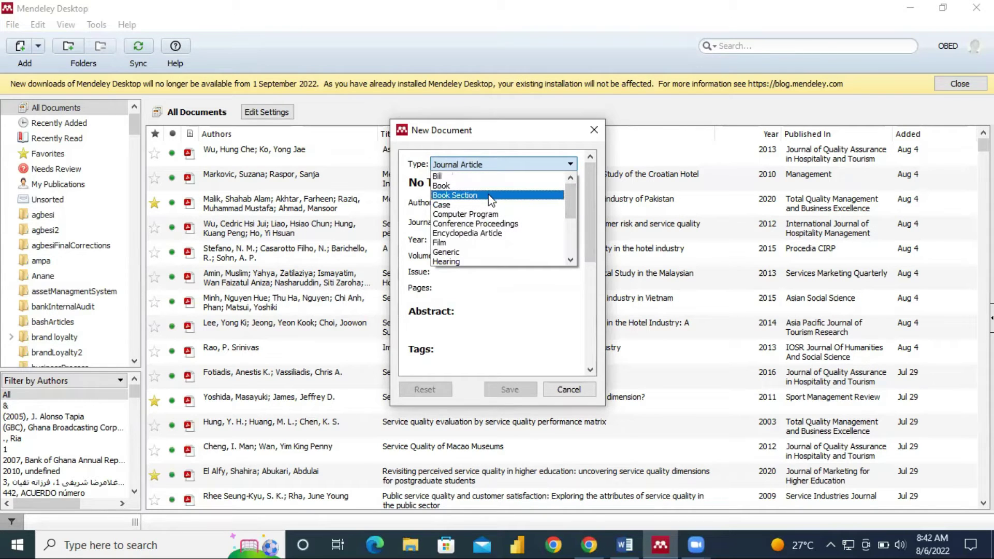
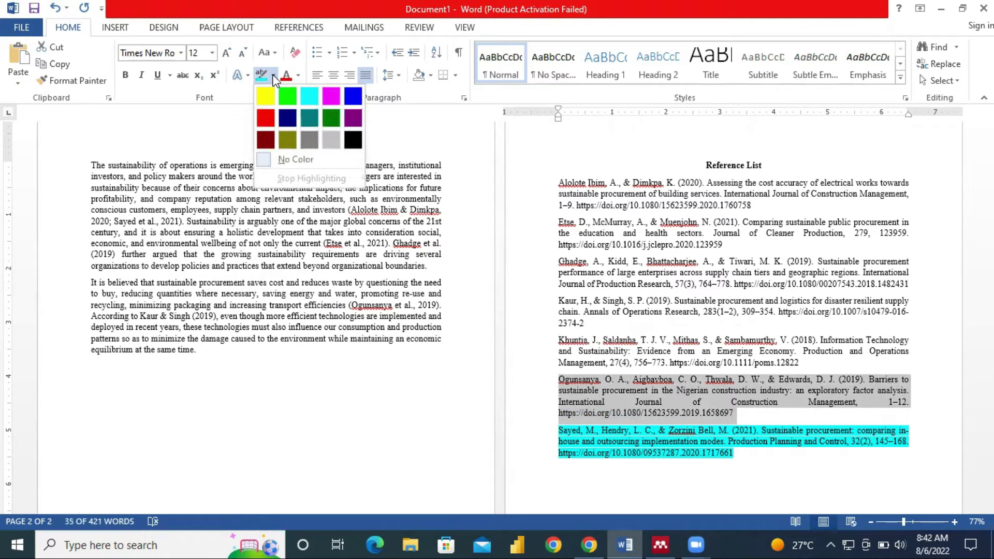
Highlight the 2019 "Barriers to sustainable procurement" reference in light gray and the 2018 "Information Technology and Sustainability" reference in pink.
left_click(331, 140)
left_click(772, 391)
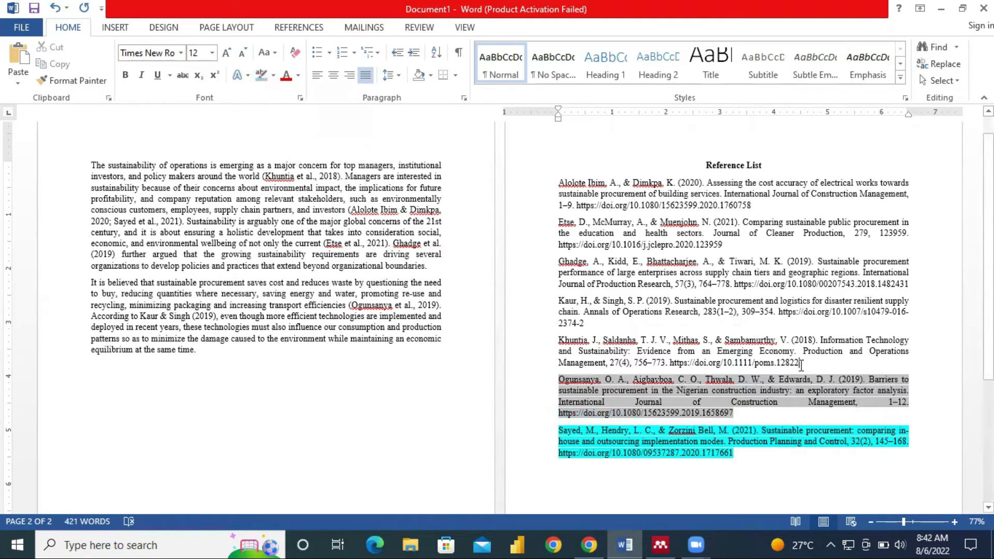
left_click_drag(802, 363, 557, 337)
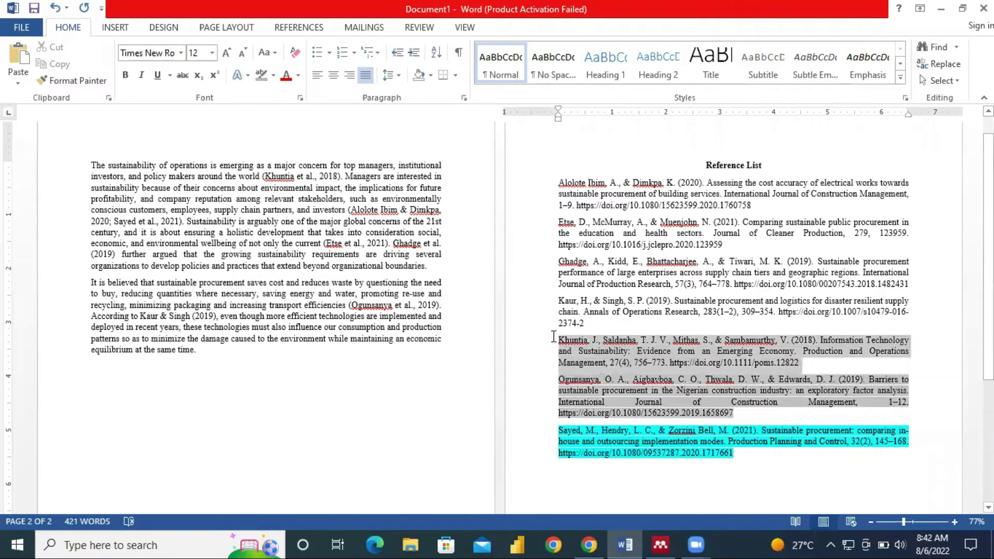
left_click(273, 76)
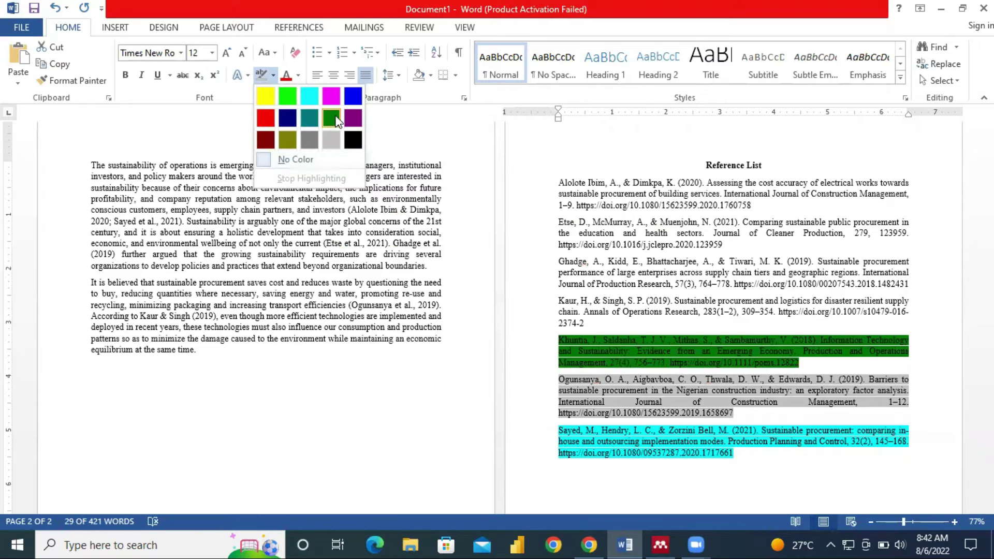
left_click(332, 96)
left_click(721, 342)
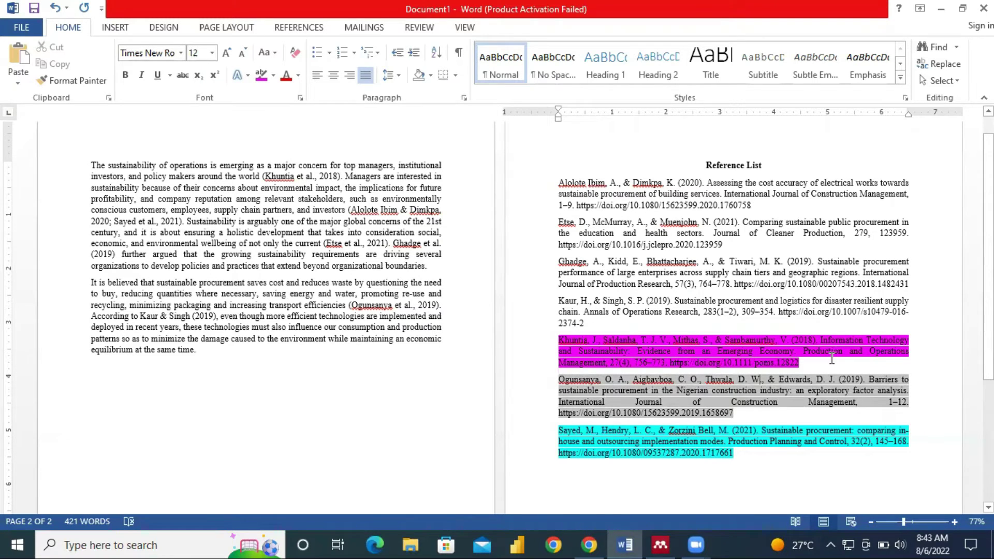
Examine the article title and the journal name within the pink-highlighted 2018 reference.
left_click_drag(822, 340, 795, 352)
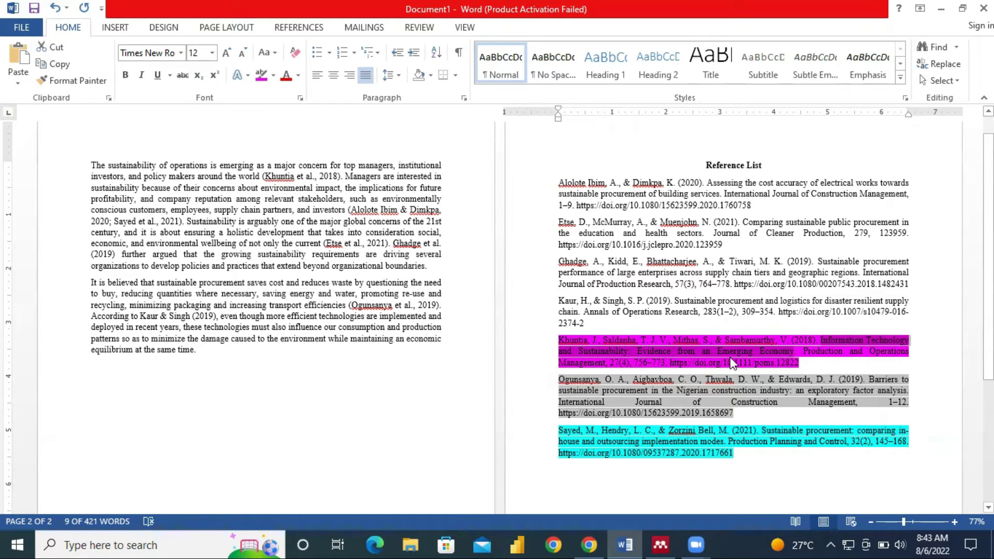
left_click(806, 352)
left_click_drag(806, 351, 848, 354)
left_click(854, 362)
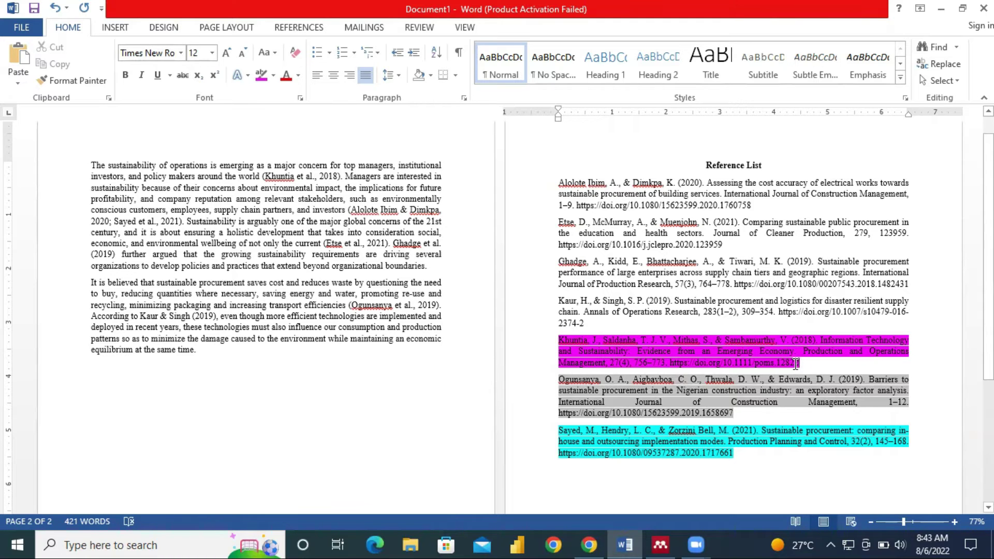
Switch to Mendeley Desktop, discard the blank new document entry, and create a library folder named TestReferenceList.
left_click(661, 544)
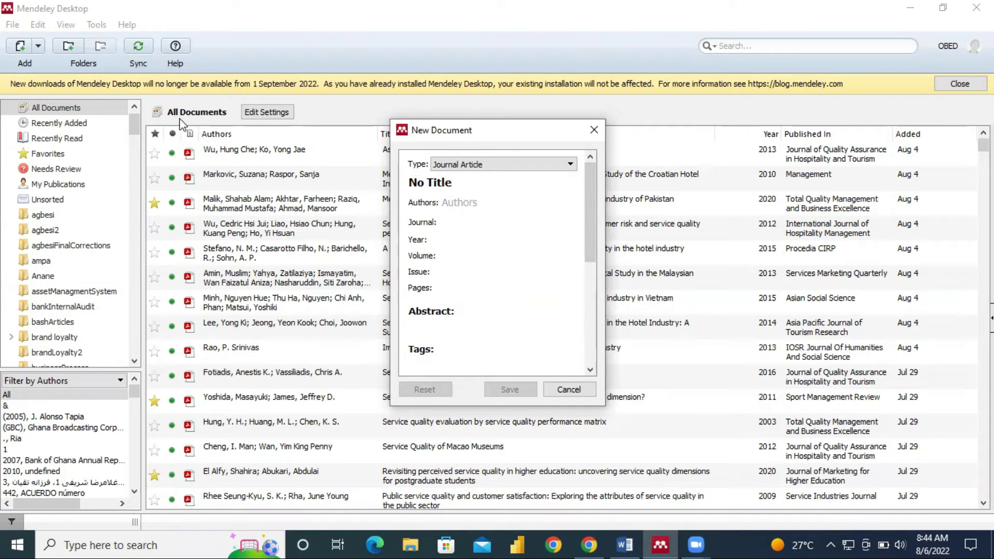
left_click(593, 130)
scroll(73, 250, "down", 18)
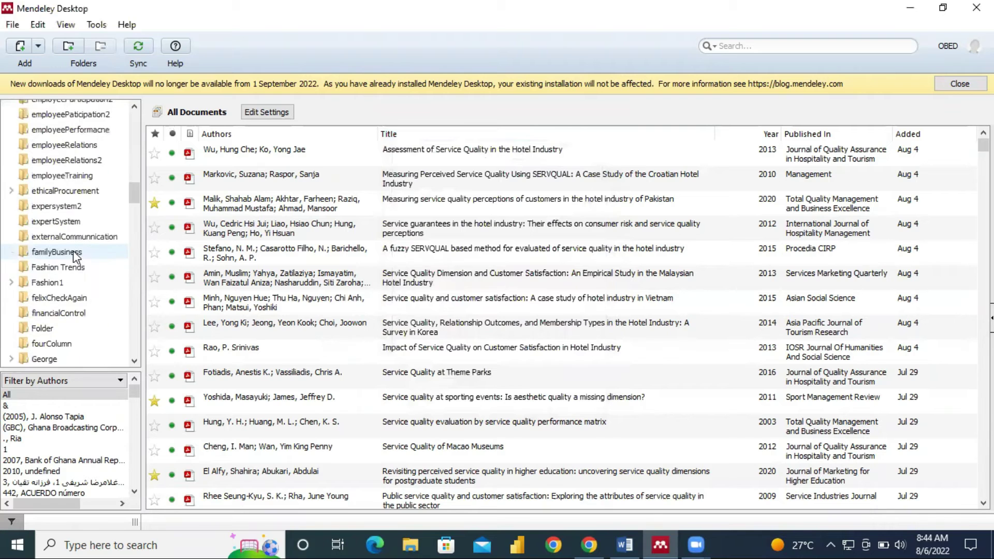
scroll(73, 251, "down", 15)
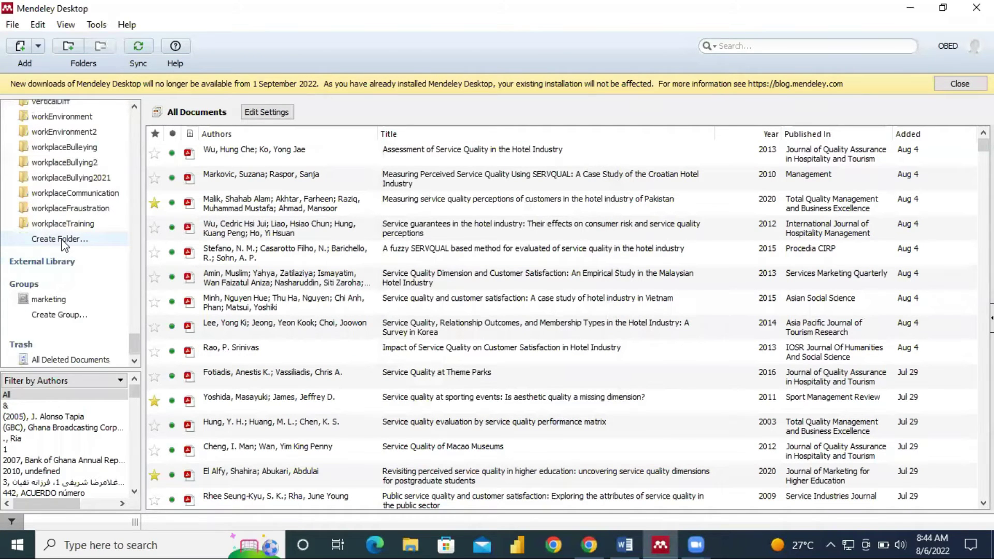
left_click(58, 239)
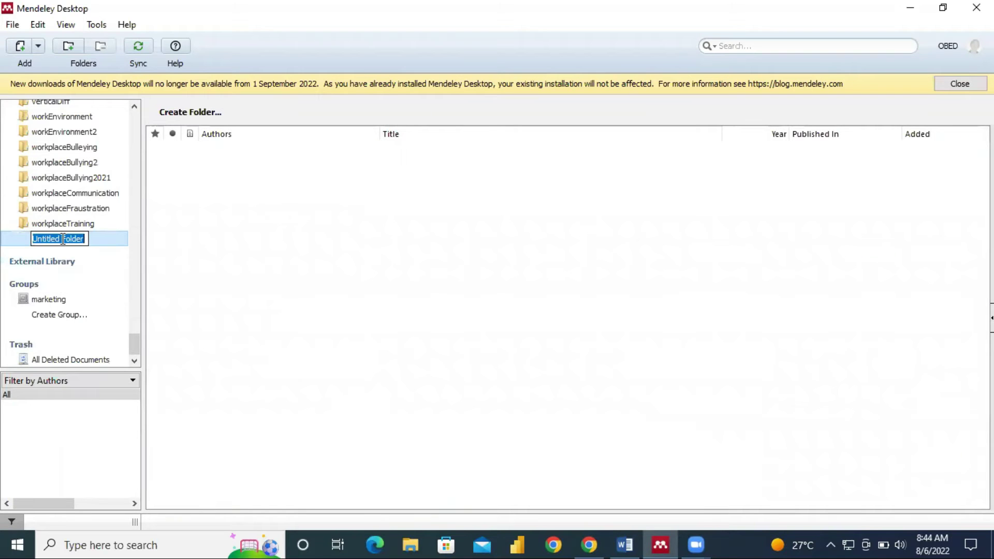
type("Test")
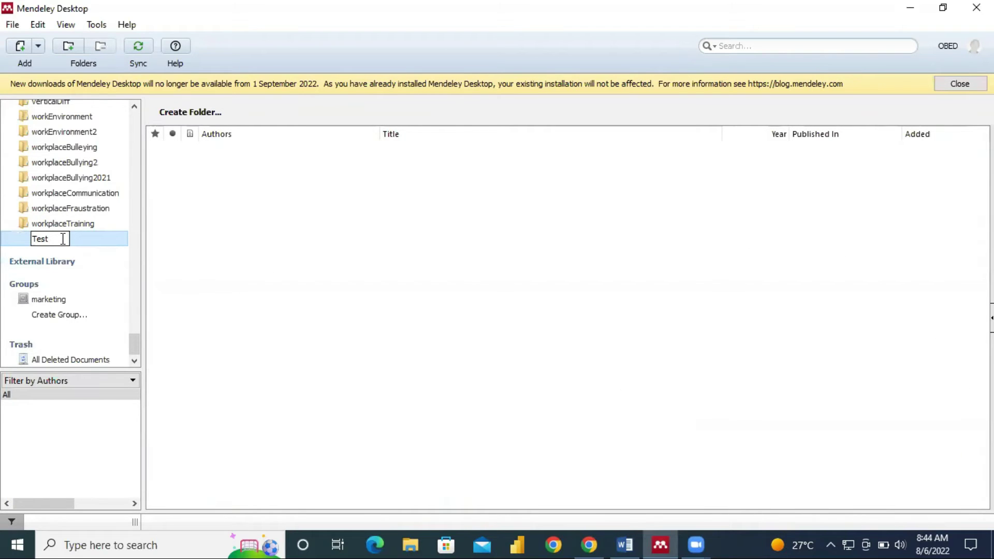
type("ReferenceList")
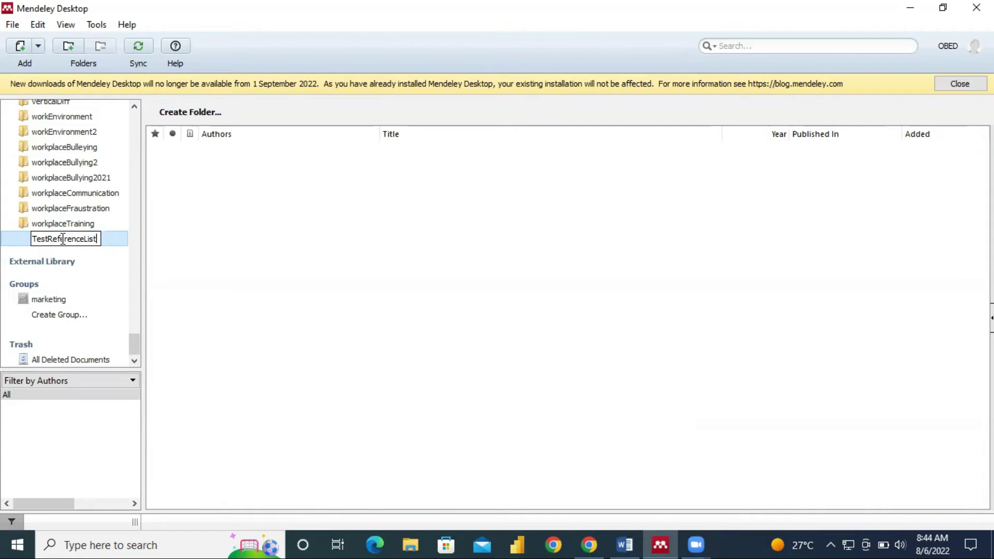
key("Return")
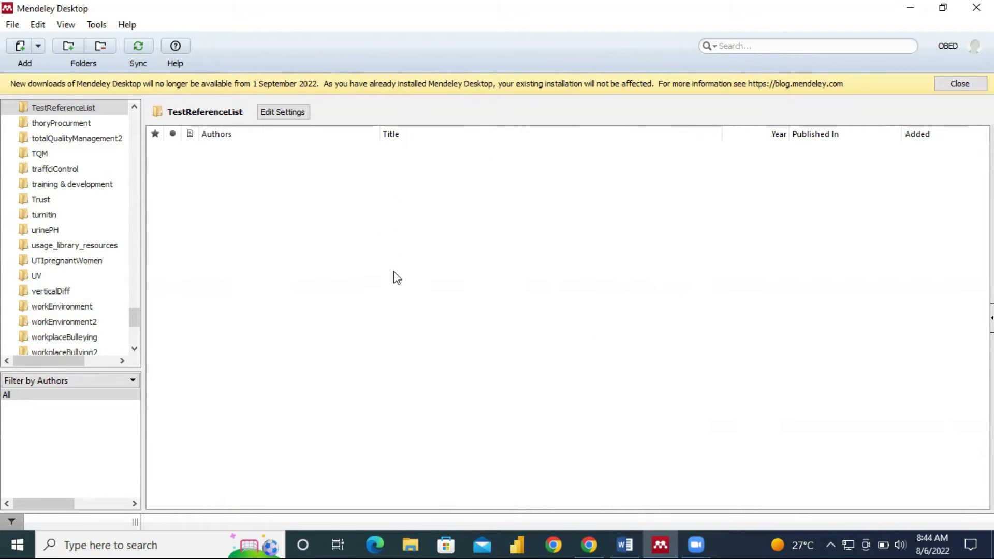
Open a new manual document entry in the TestReferenceList folder.
left_click(12, 25)
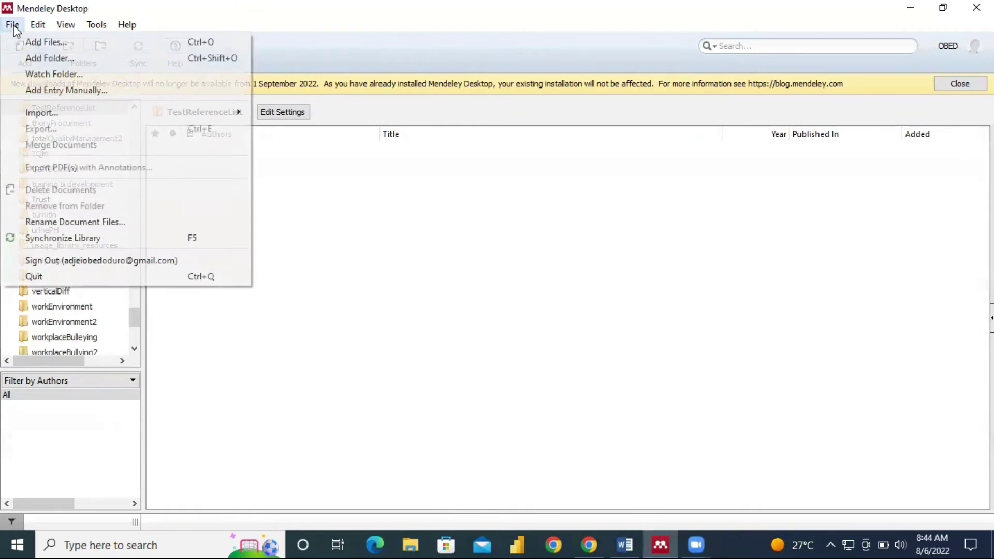
left_click(262, 32)
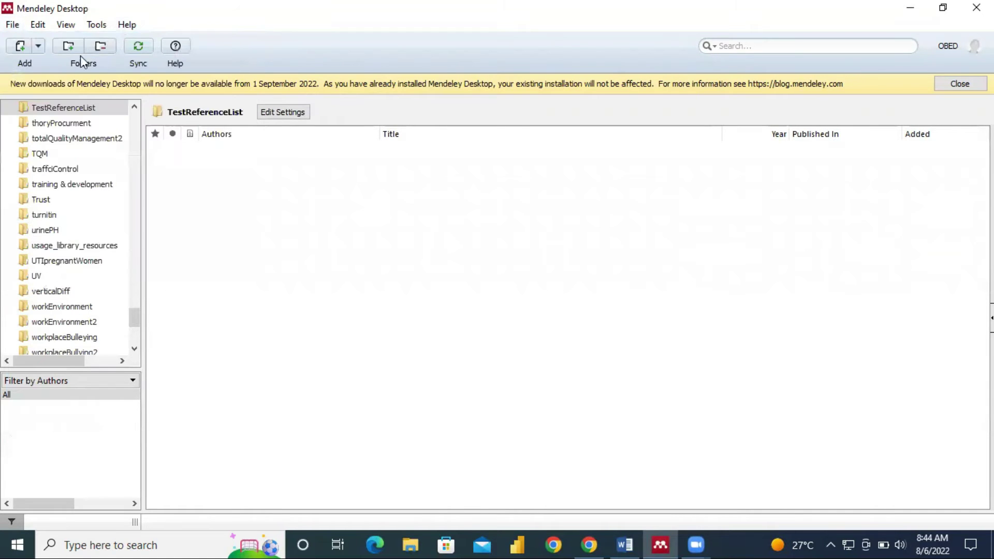
left_click(35, 48)
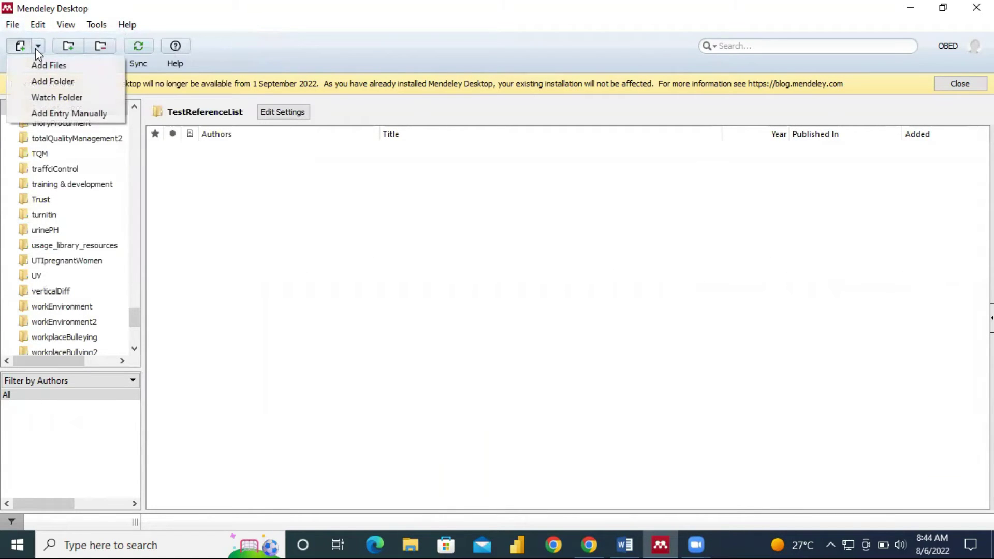
left_click(66, 113)
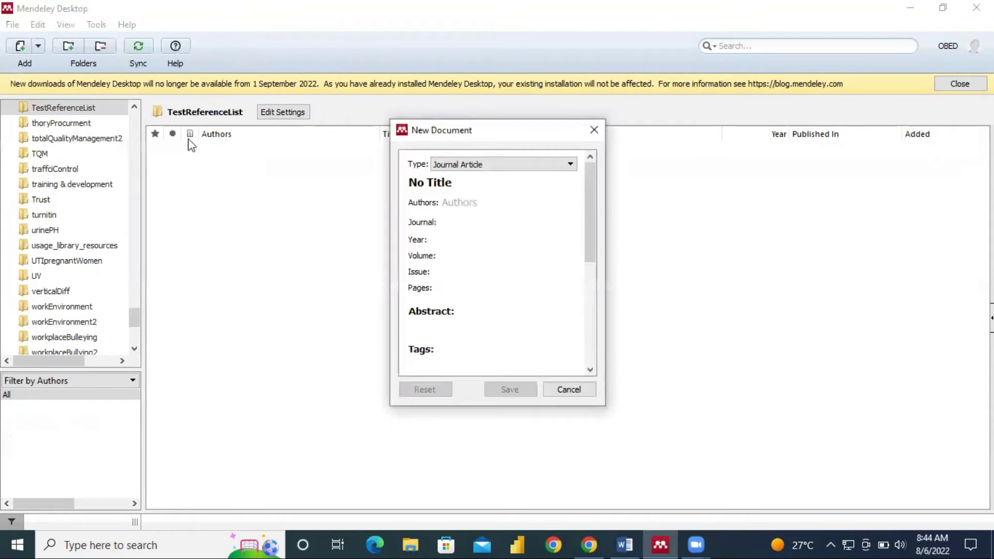
Switch to Word and examine the author names in the pink-highlighted 2018 reference.
left_click(627, 544)
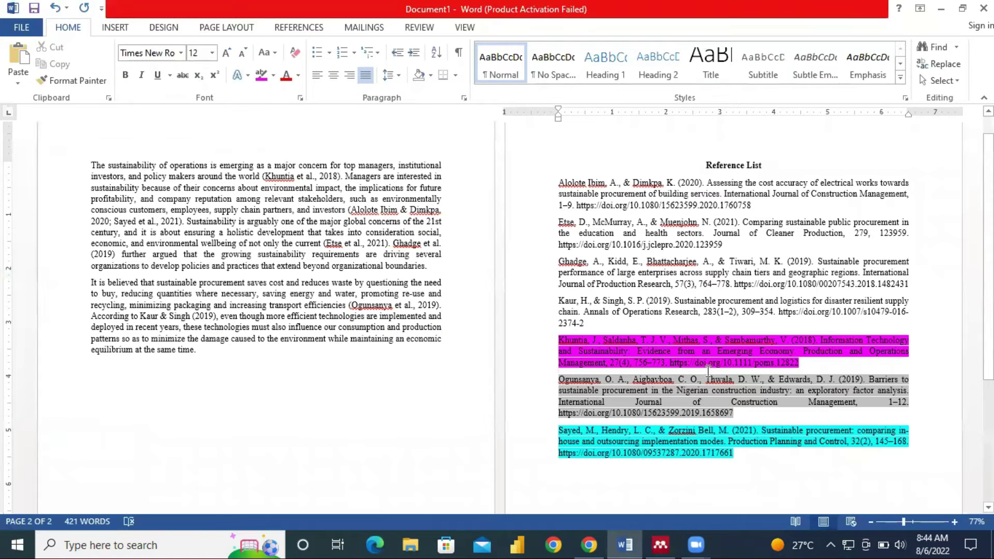
left_click_drag(788, 342, 572, 343)
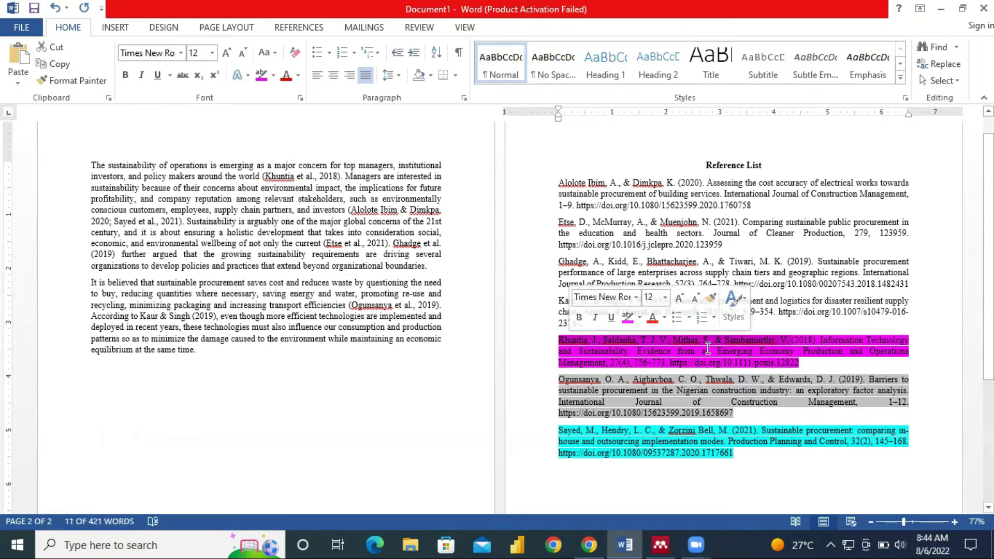
left_click(563, 345)
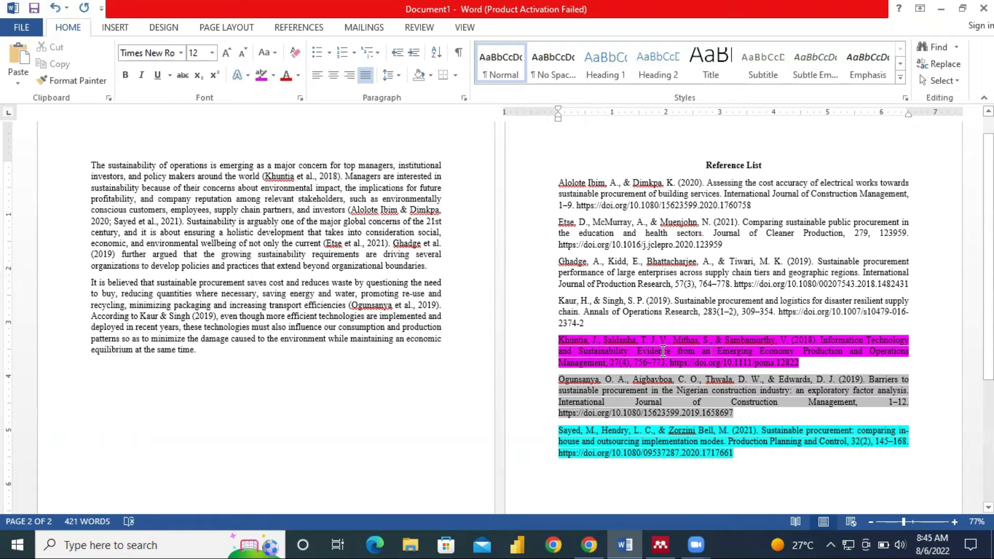
Return to Mendeley Desktop and choose Journal Article as the document type of the new entry.
left_click(660, 545)
left_click(470, 207)
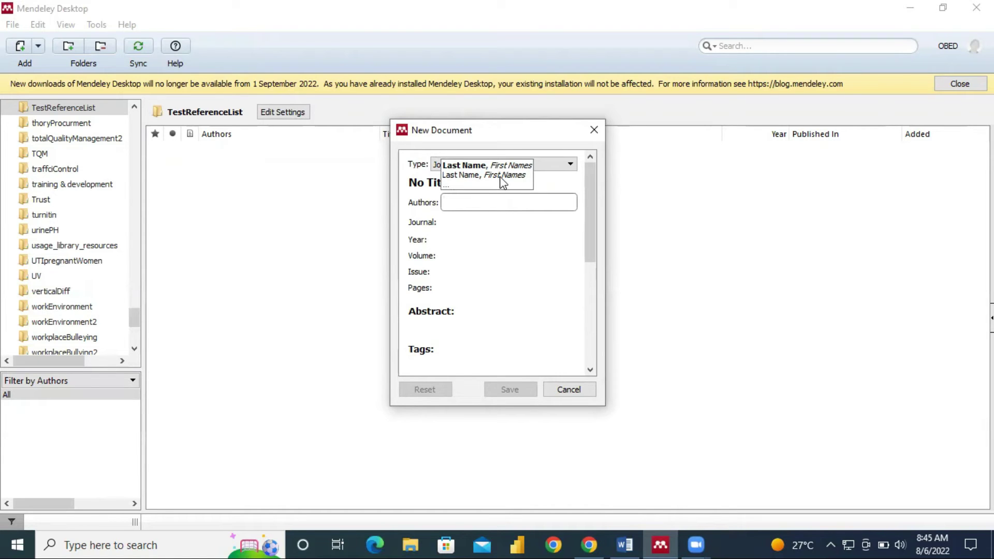
left_click(450, 218)
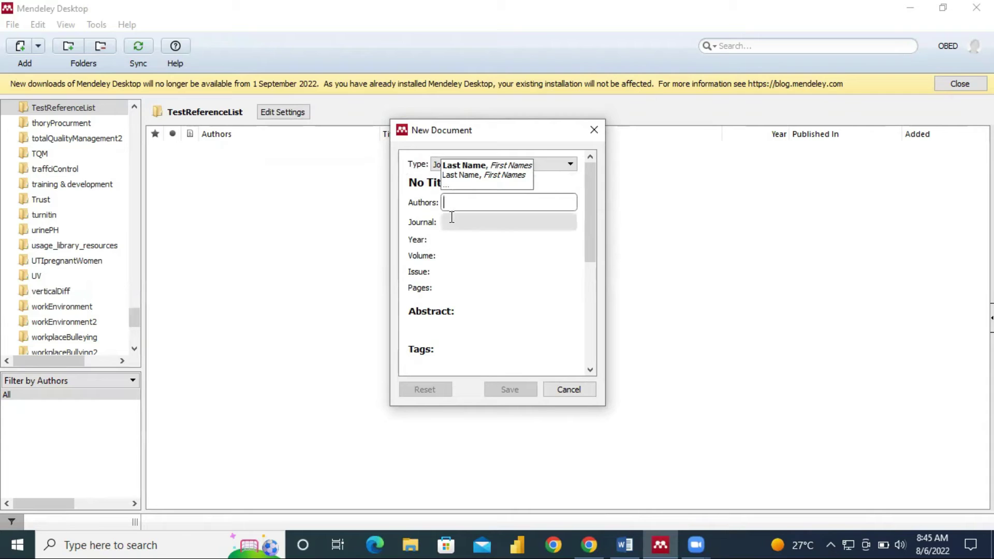
left_click(569, 165)
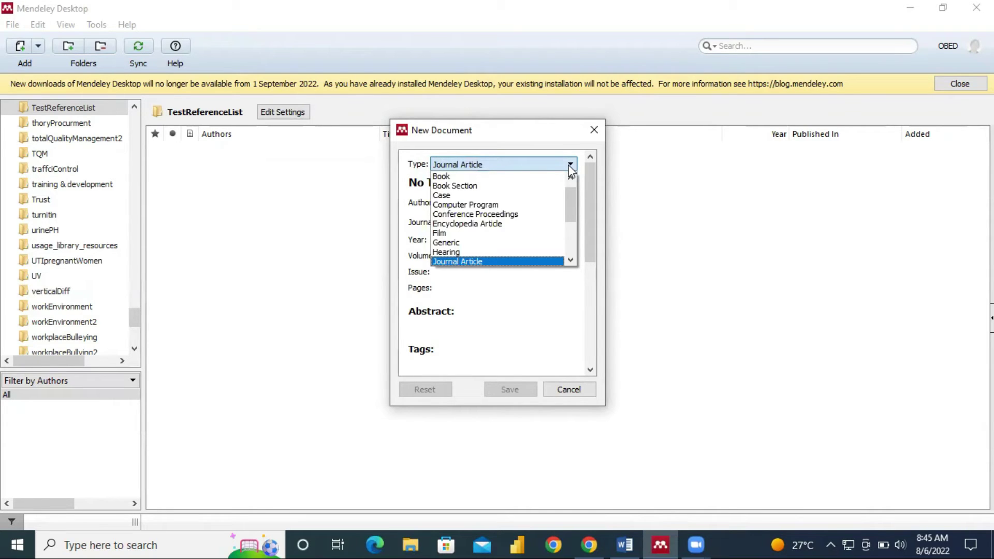
left_click(455, 312)
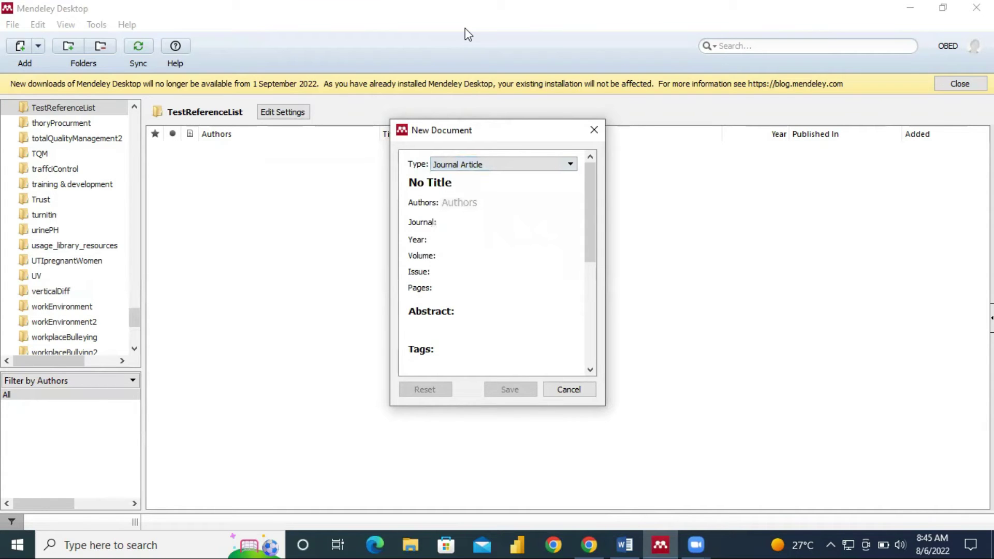
Copy the first author of the pink-highlighted 2018 reference from Word into the entry's Authors field, removing the trailing comma, and start a new line.
left_click(491, 203)
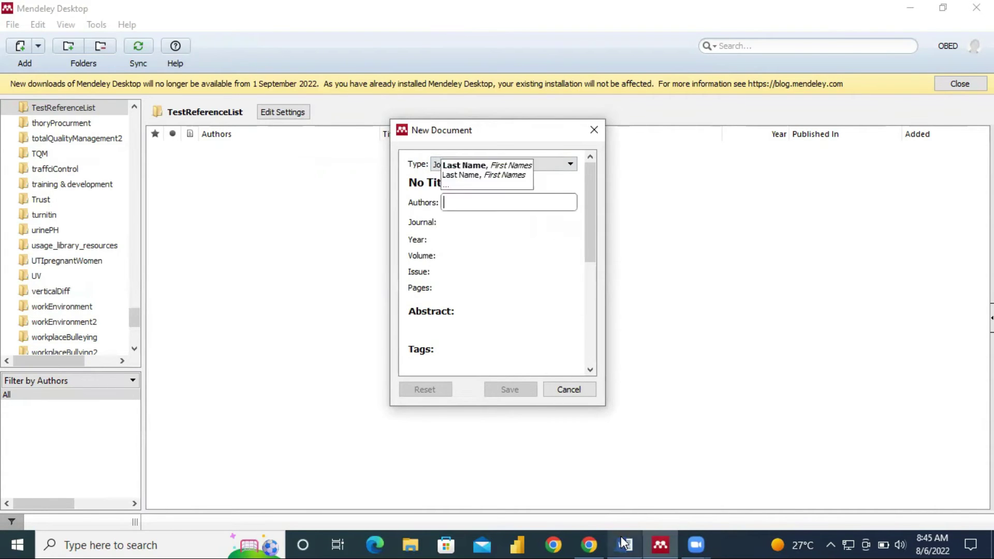
left_click(624, 543)
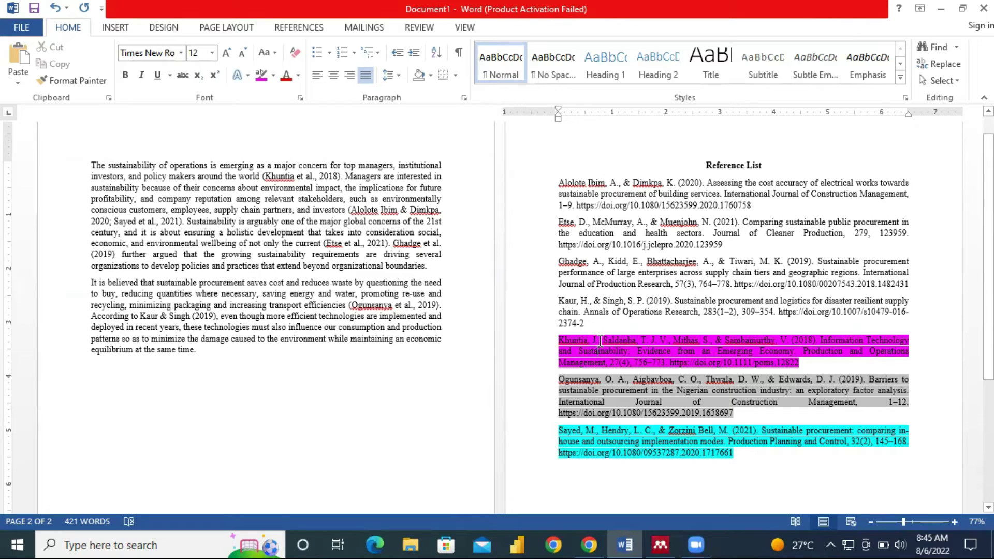
right_click(568, 339)
left_click(597, 146)
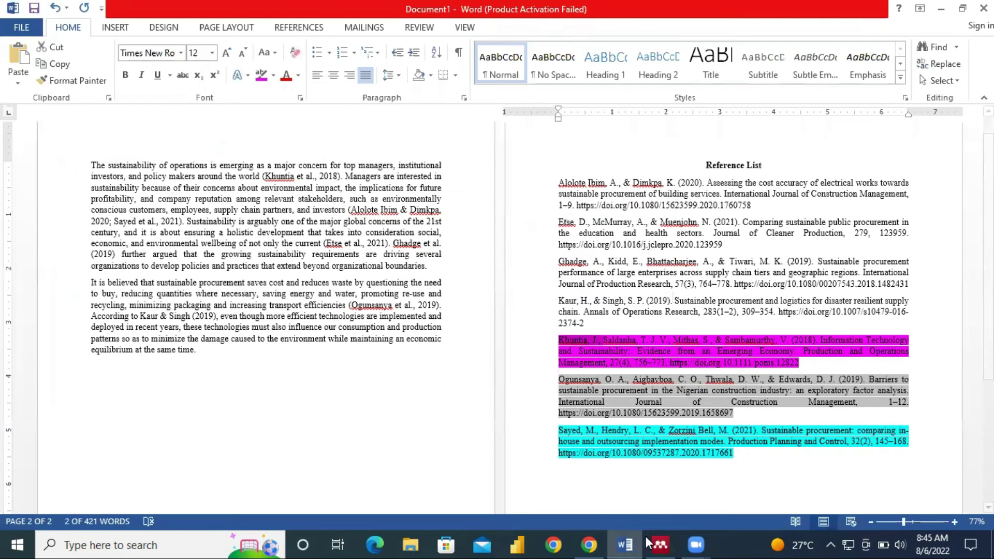
left_click(661, 545)
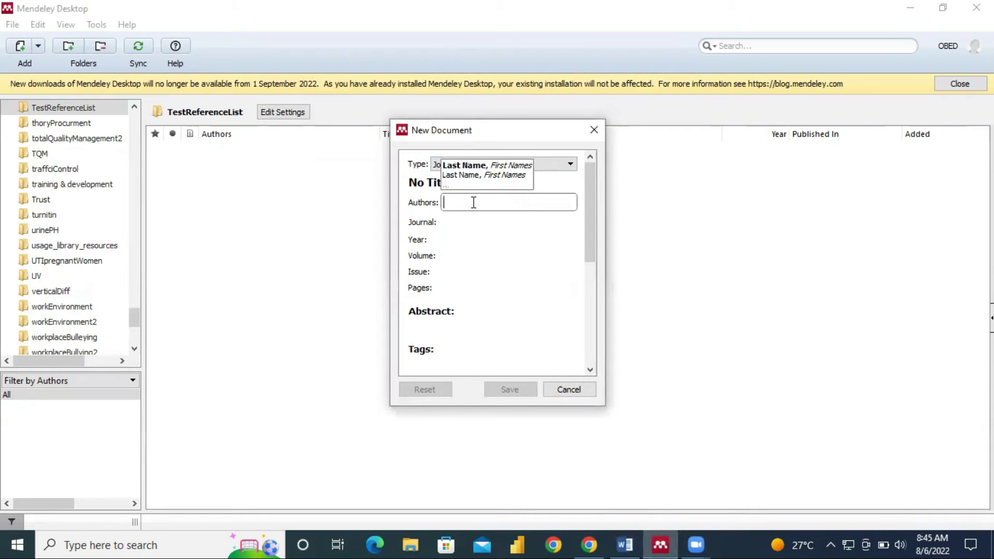
right_click(473, 203)
left_click(511, 282)
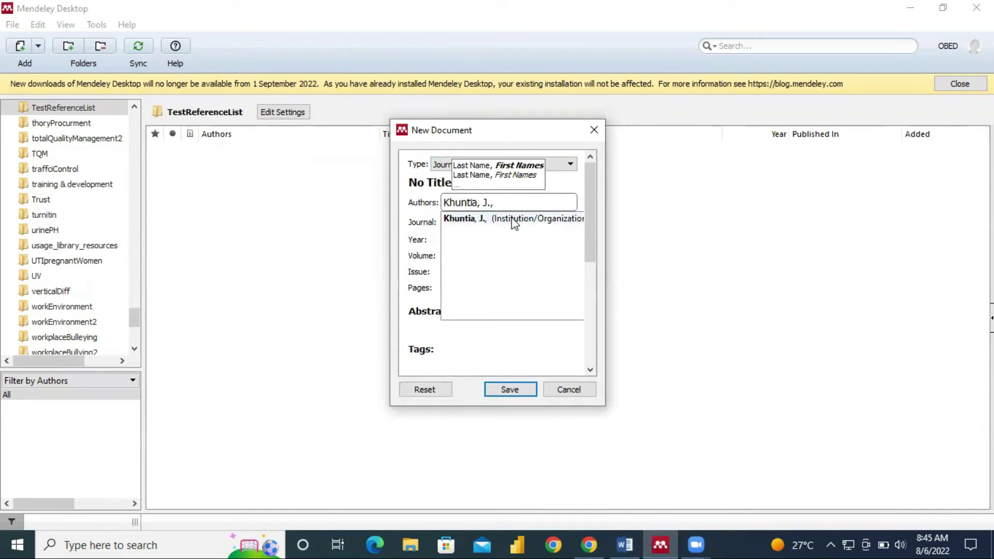
key("BackSpace")
key("BackSpace")
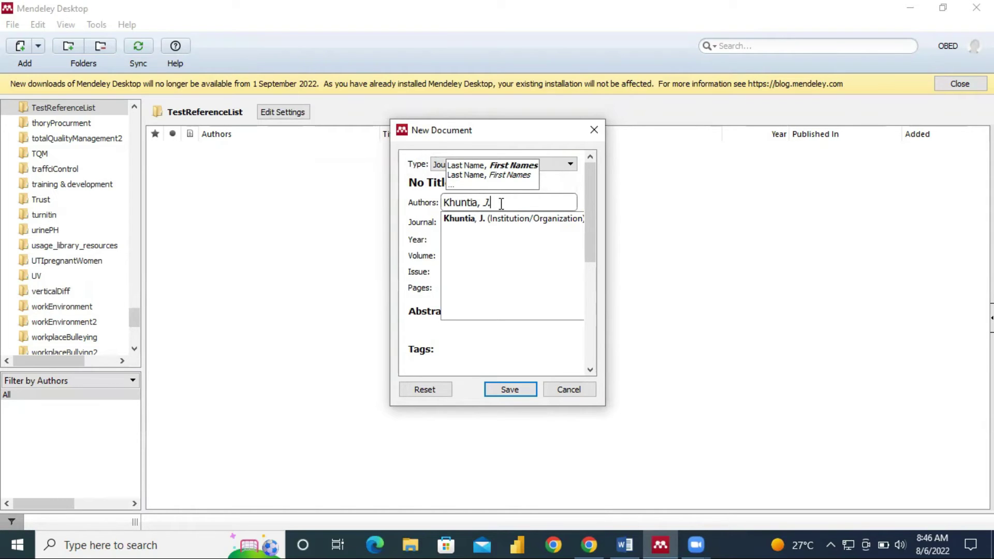
key("Return")
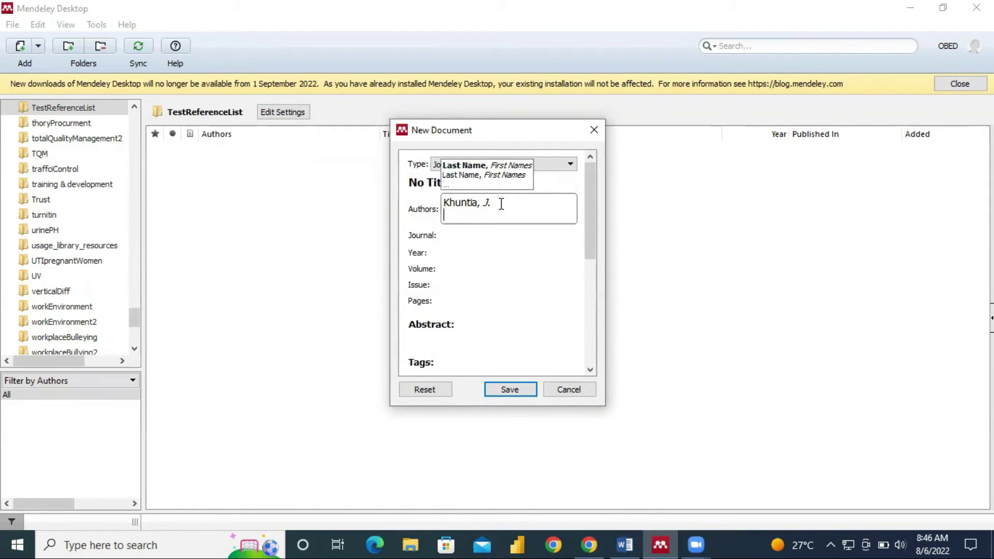
Copy the reference's second author from Word onto the next line of the Authors field, without the trailing comma, and start a new line.
left_click(629, 538)
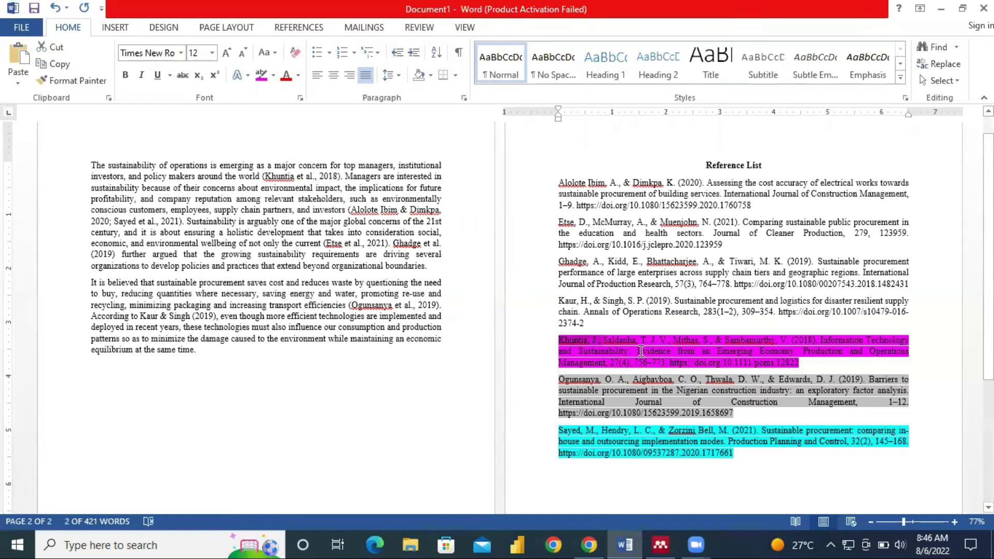
left_click(662, 542)
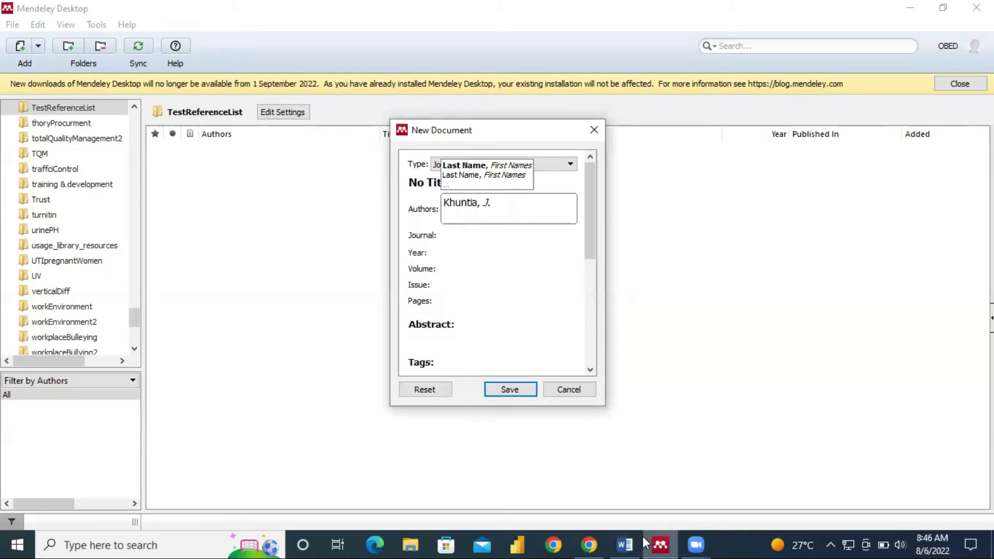
left_click(625, 543)
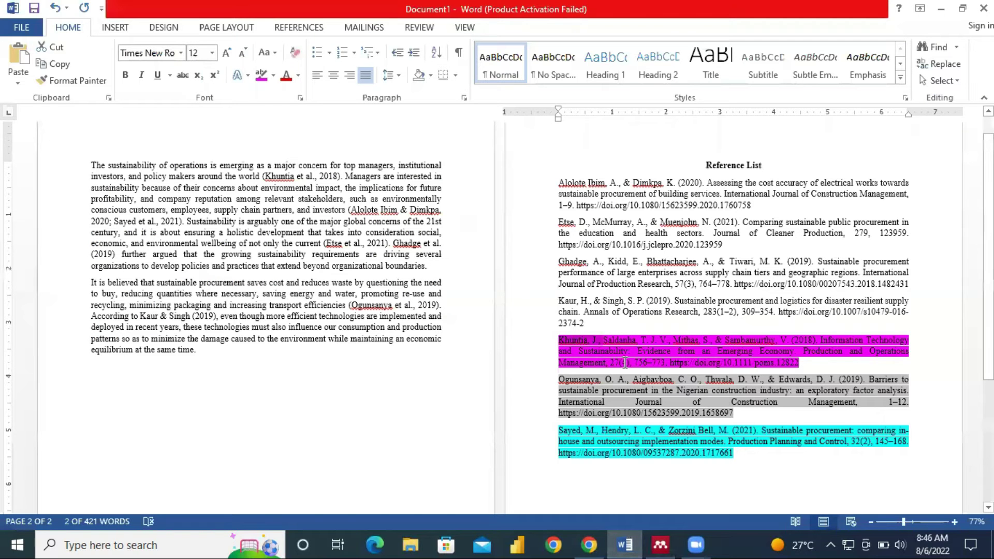
left_click_drag(606, 339, 669, 342)
right_click(637, 338)
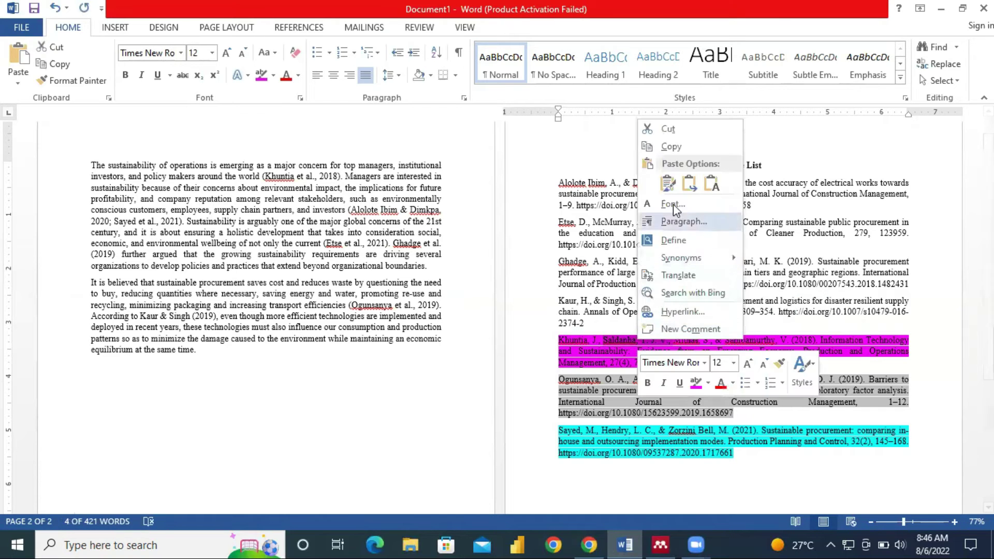
left_click(680, 148)
left_click(624, 446)
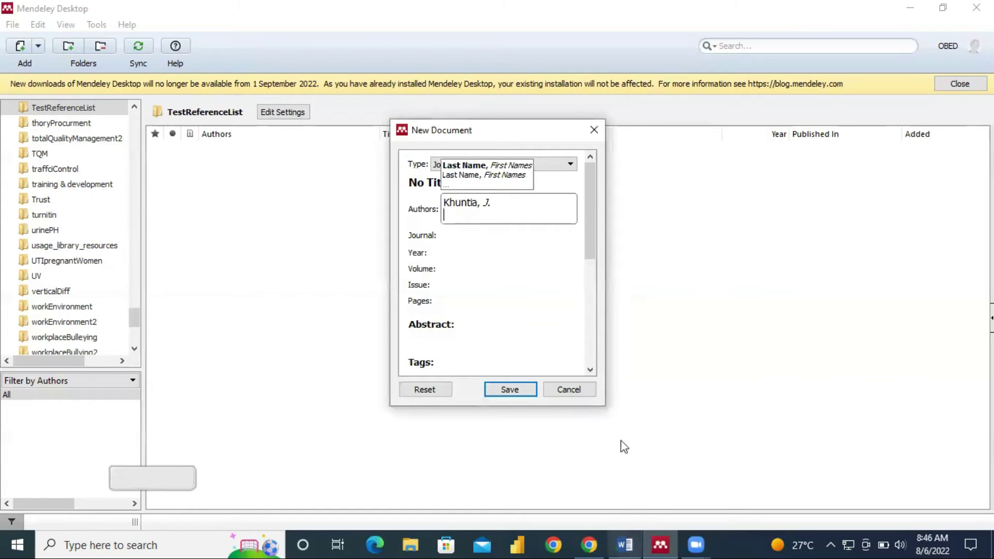
right_click(451, 217)
left_click(486, 296)
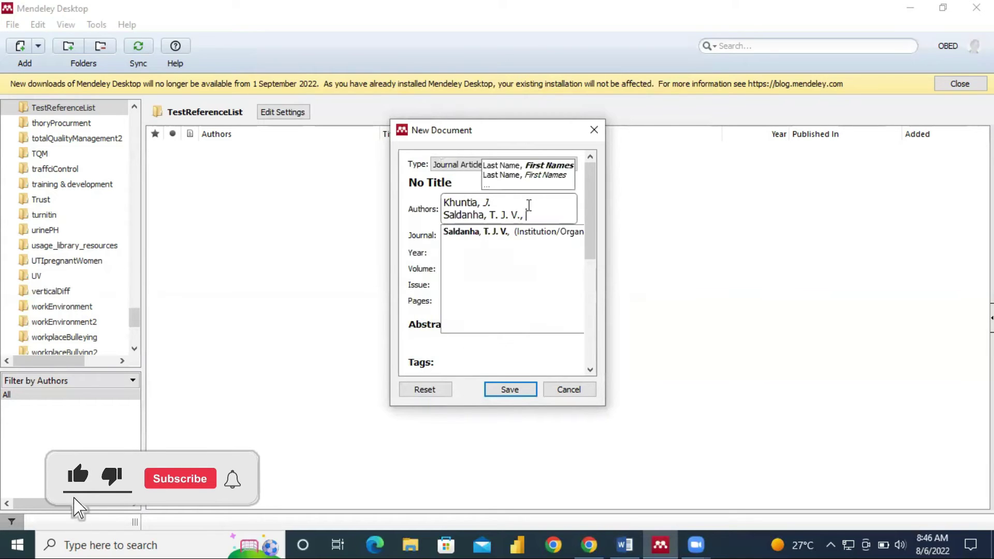
key("BackSpace")
key("BackSpace")
key("Return")
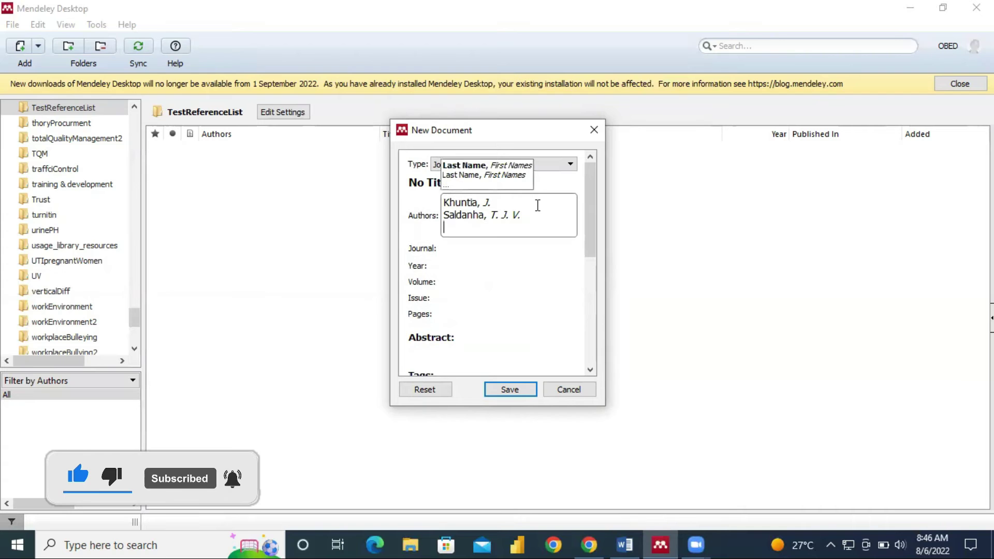
Add the third author of the pink-highlighted reference from Word to the Authors field, without the trailing punctuation, and start a new line.
key("alt+Tab")
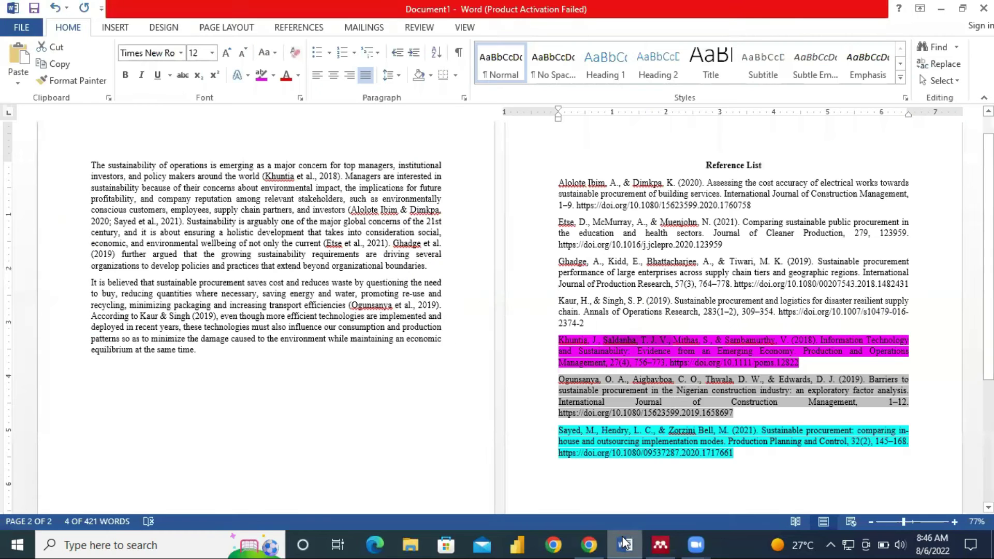
left_click_drag(680, 337, 710, 339)
right_click(692, 338)
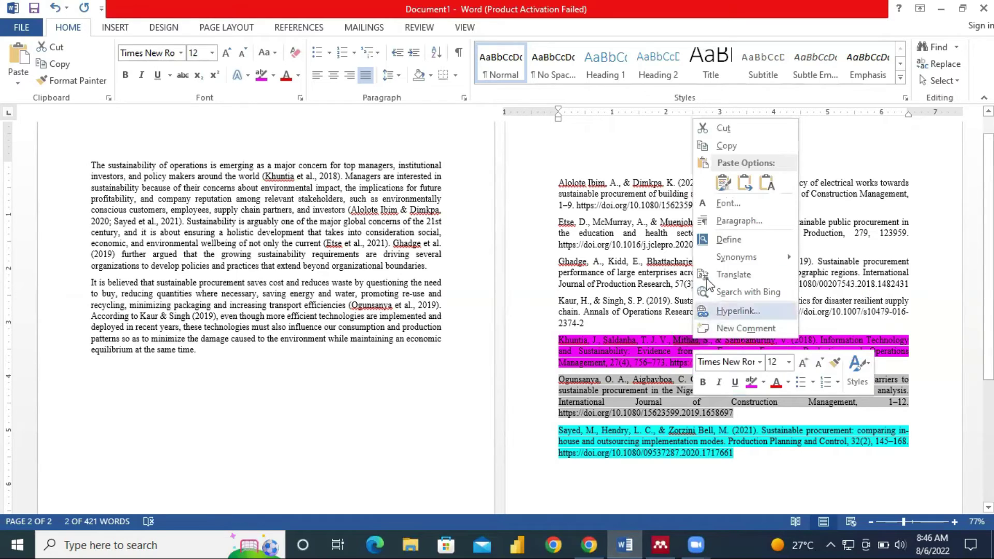
left_click(729, 150)
left_click(660, 544)
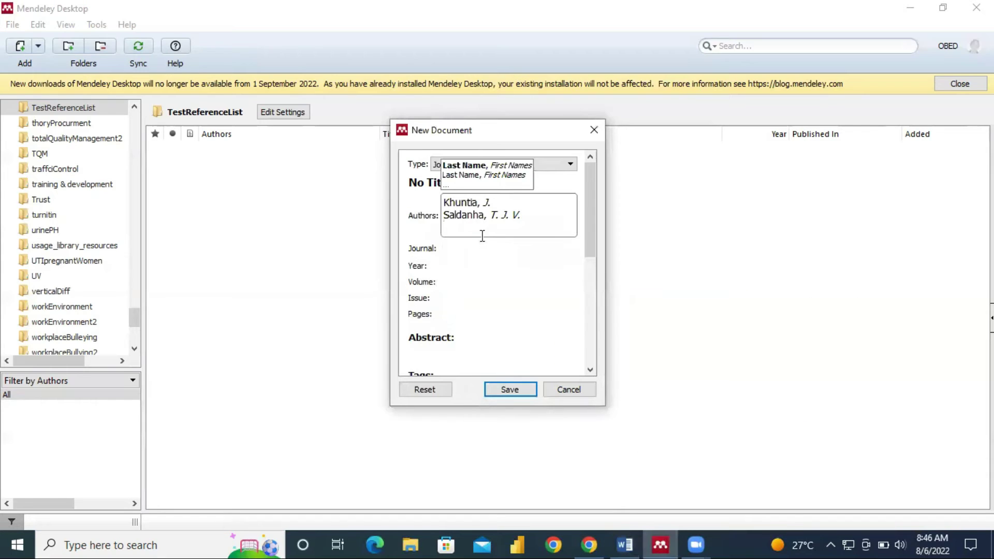
left_click(511, 309)
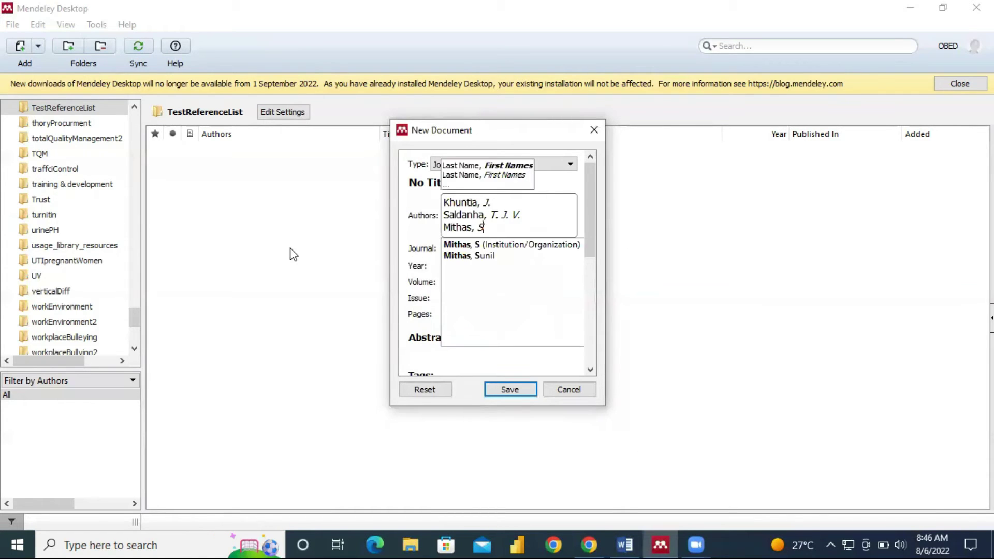
key("Return")
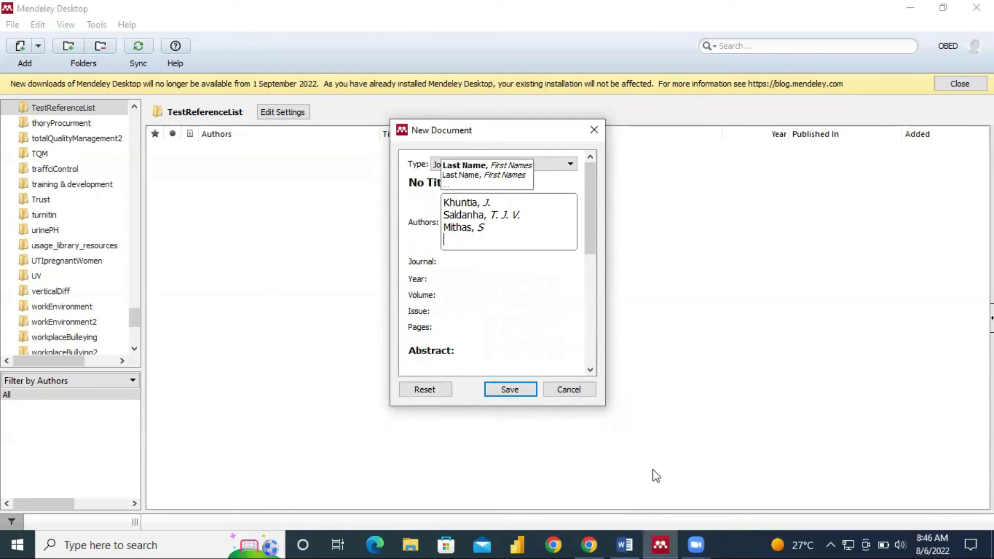
Copy the pink-highlighted reference's fourth author from Word onto the next line of Mendeley's Authors field and close the author list.
left_click(625, 545)
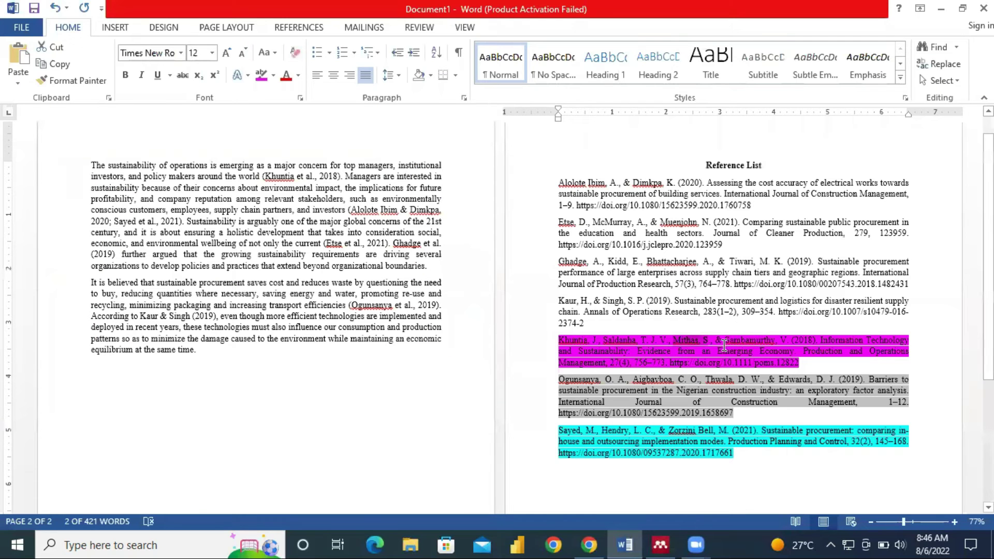
right_click(778, 340)
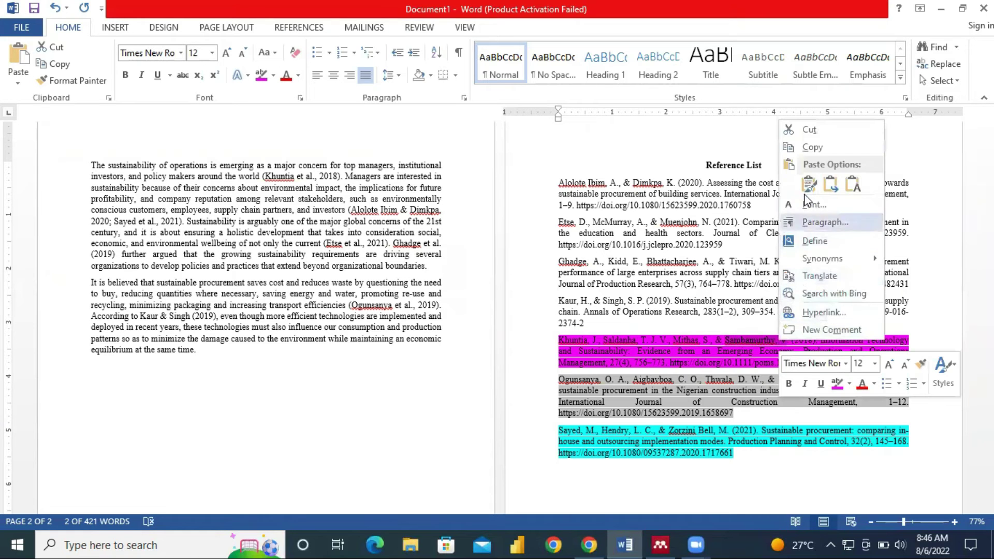
left_click(808, 149)
left_click(589, 545)
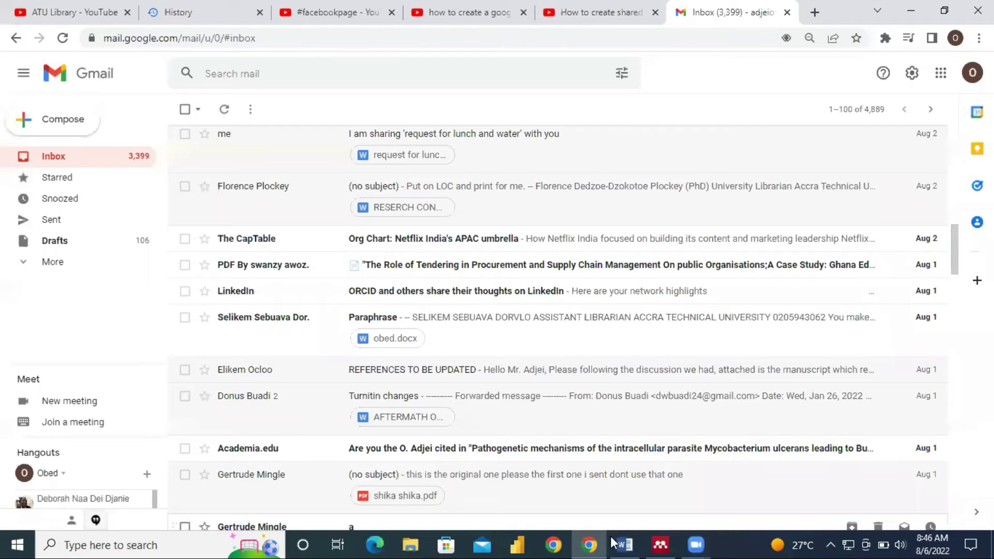
left_click(620, 544)
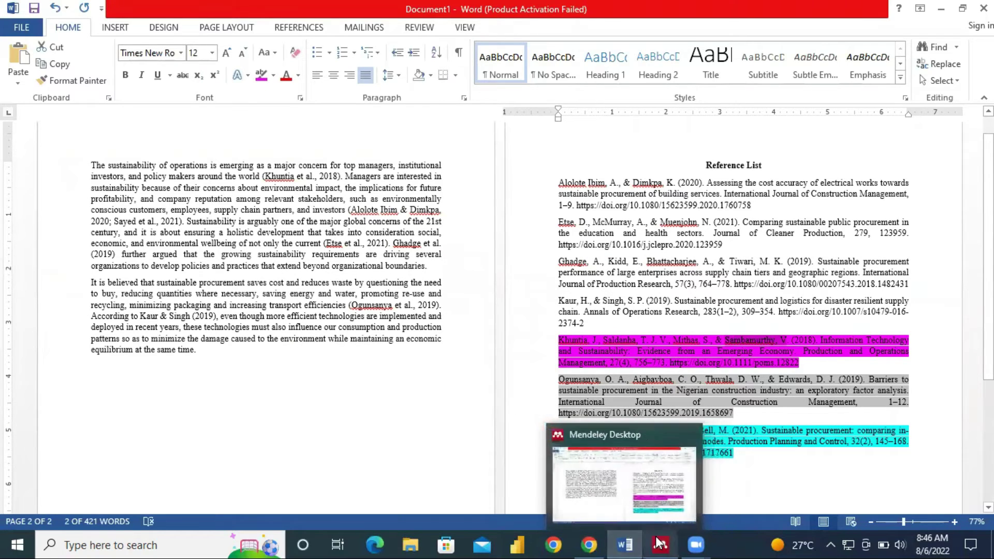
left_click(658, 544)
right_click(449, 244)
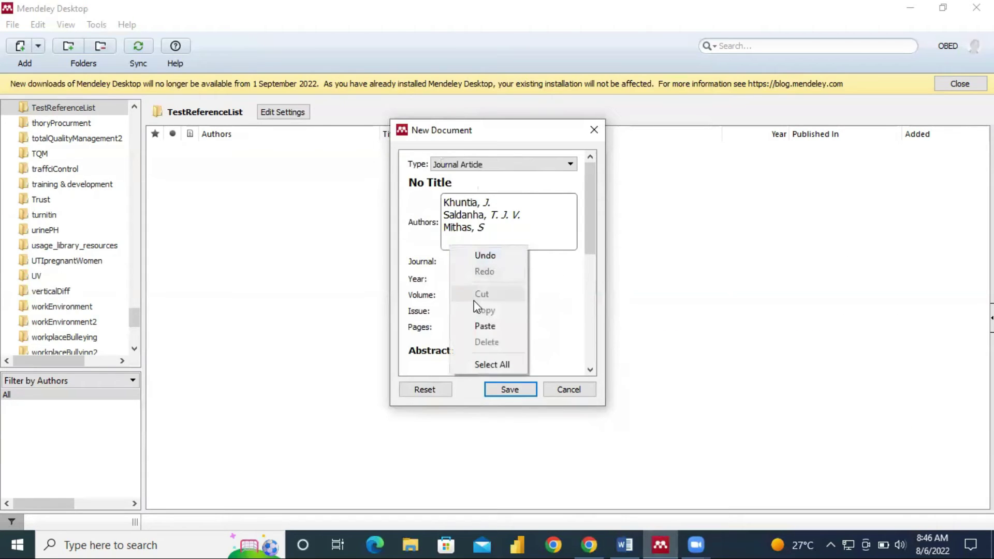
left_click(483, 326)
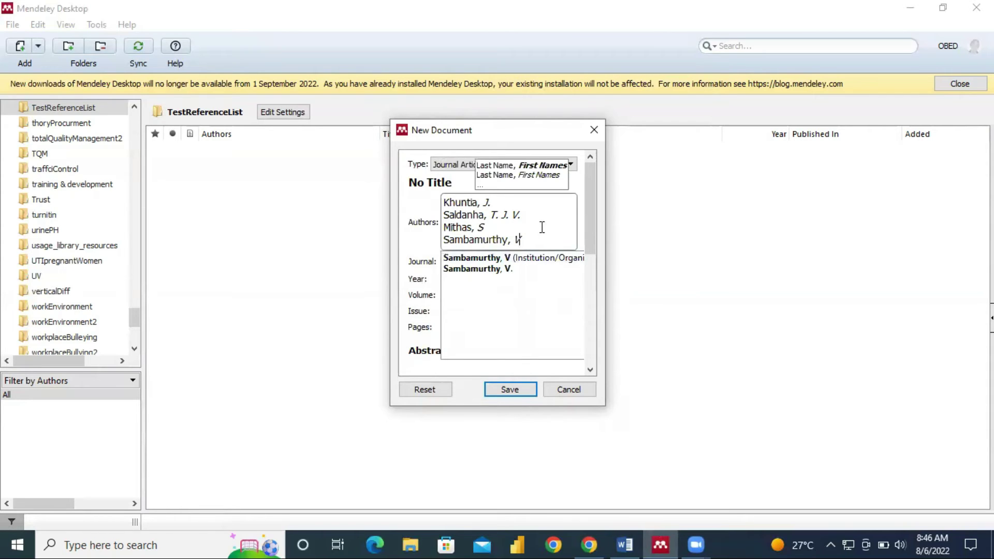
key("Return")
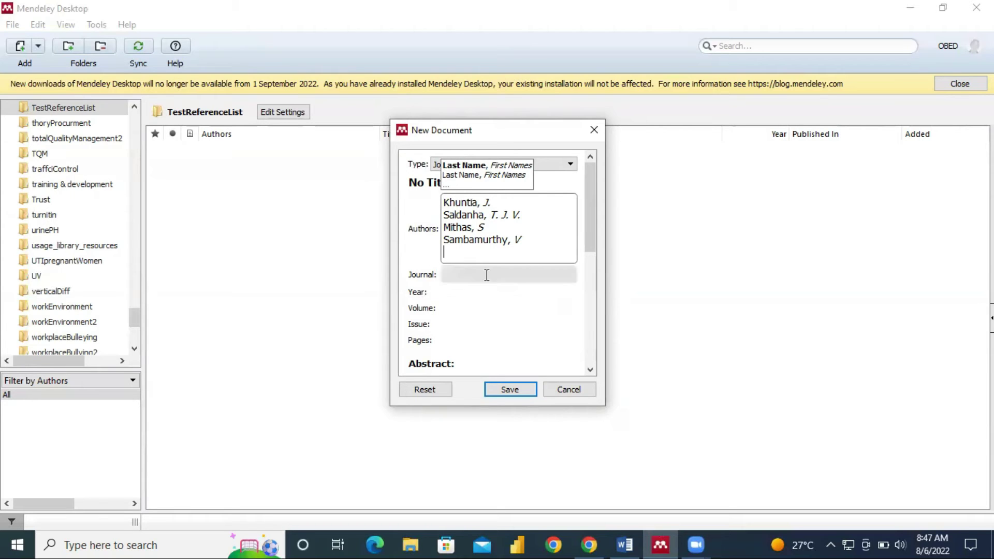
left_click(419, 258)
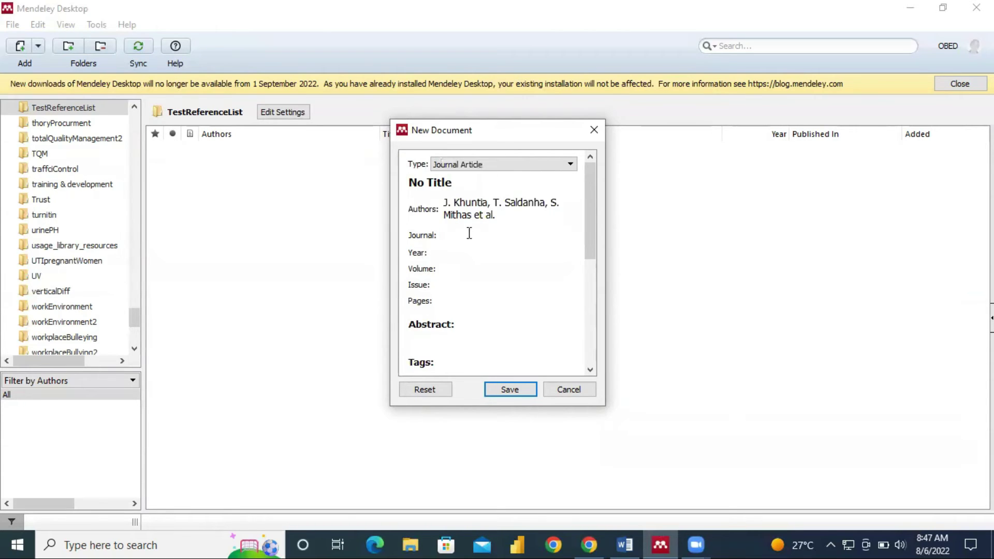
left_click(502, 216)
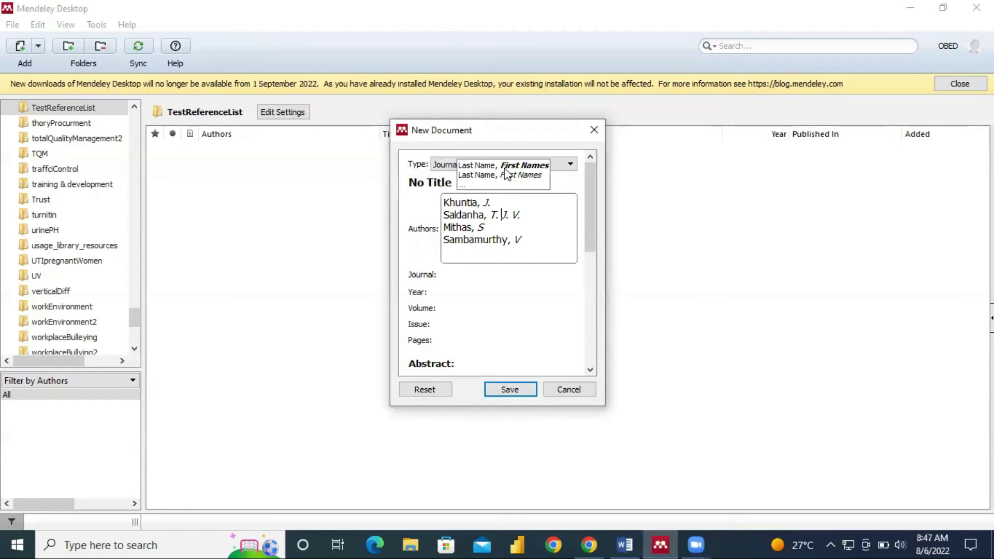
left_click(422, 262)
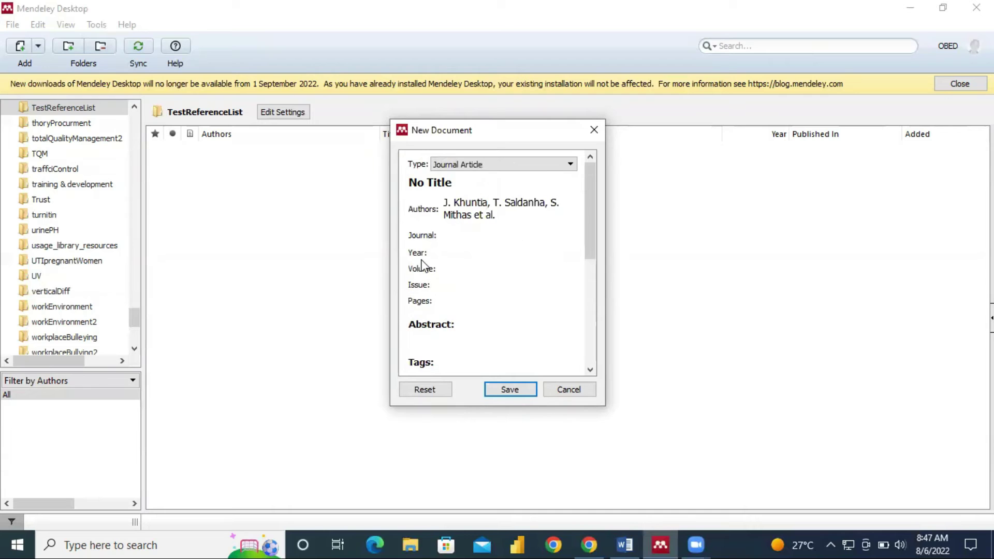
Copy the journal name "Production and Operations Management" from the pink-highlighted reference in Word into the entry's Journal field.
left_click(461, 237)
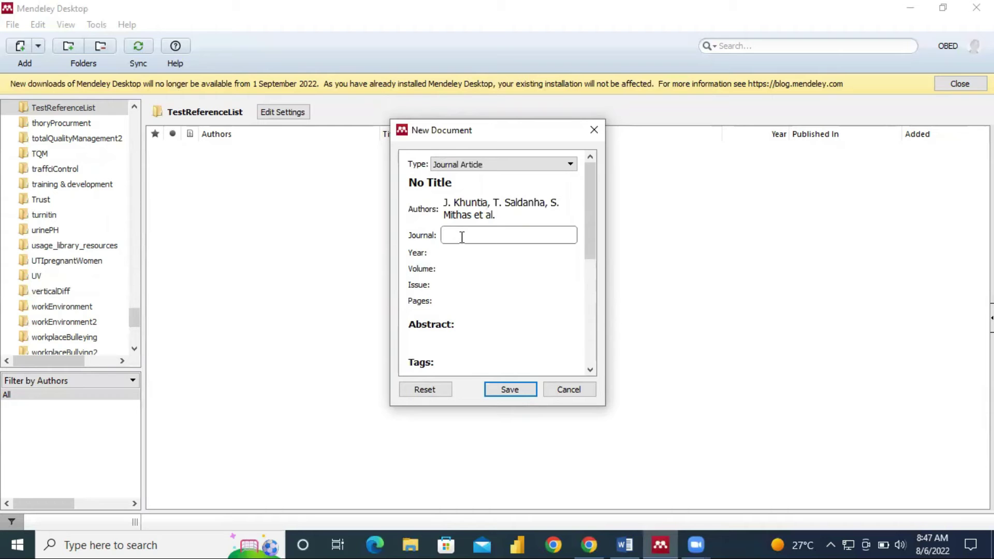
left_click(625, 545)
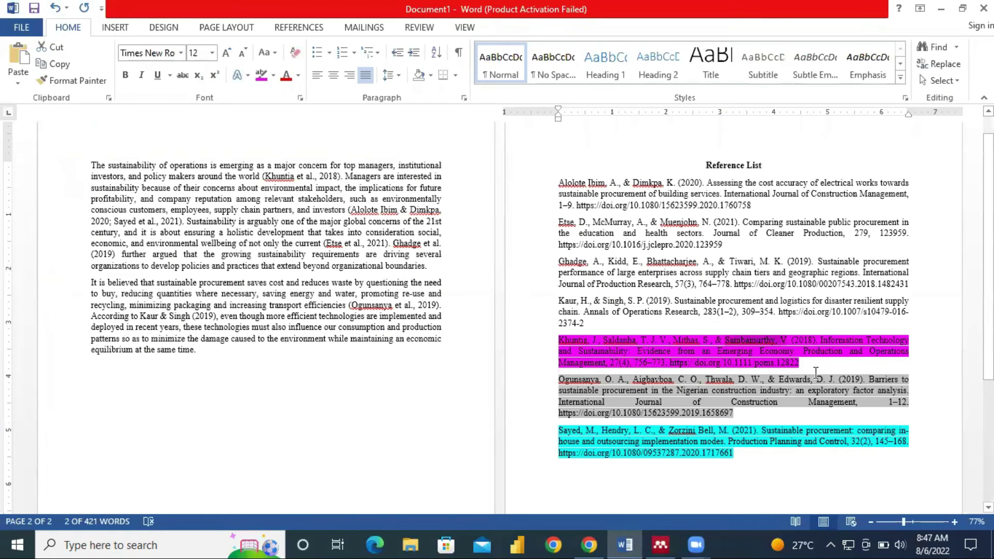
left_click_drag(804, 351, 591, 365)
right_click(591, 366)
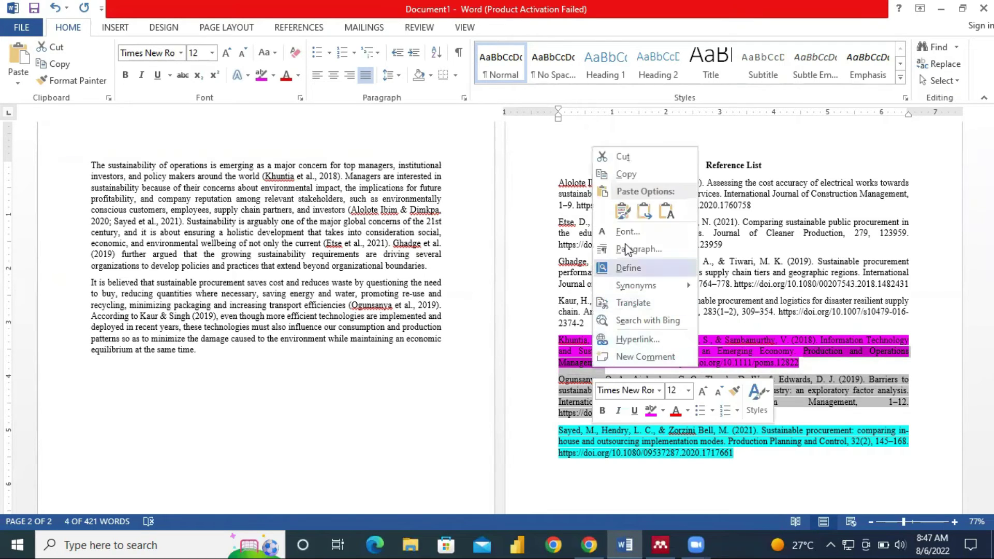
left_click(635, 175)
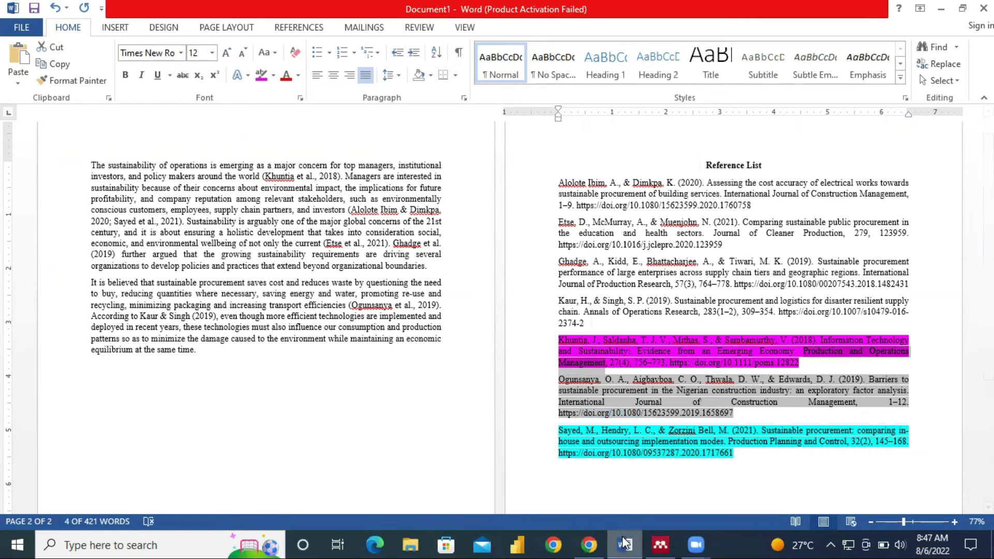
left_click(659, 543)
right_click(467, 236)
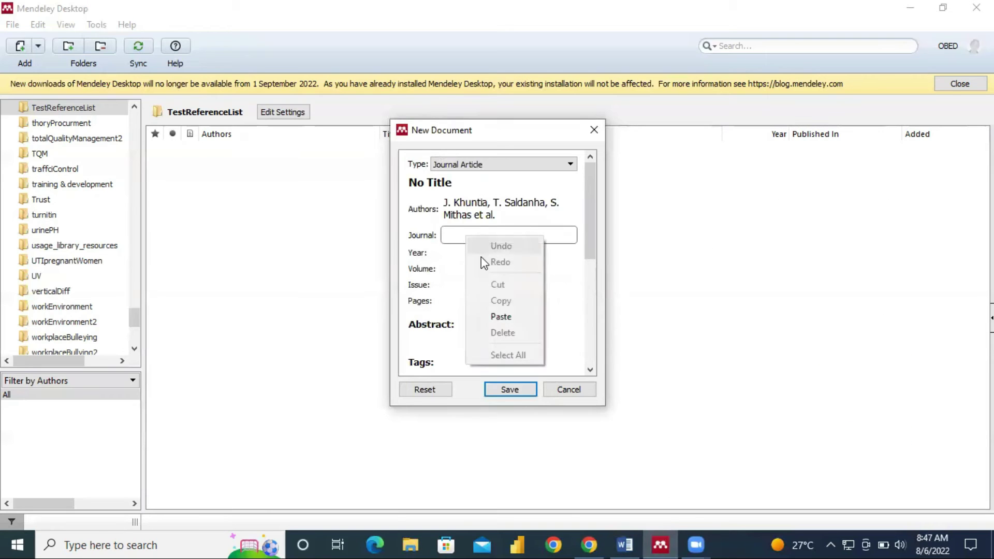
left_click(501, 317)
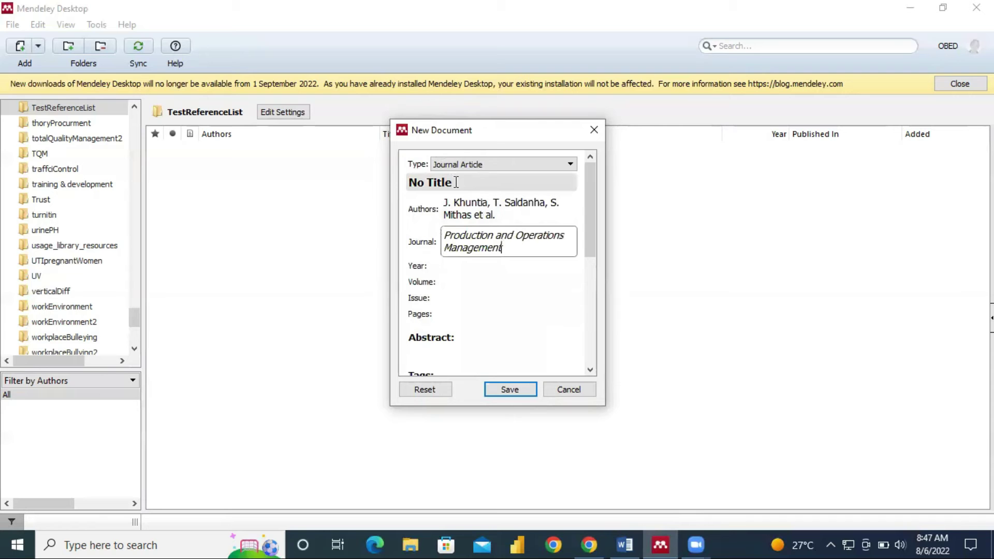
Copy the article title "Information Technology and Sustainability: Evidence from an Emerging Economy" from the pink-highlighted reference in Word.
left_click(480, 182)
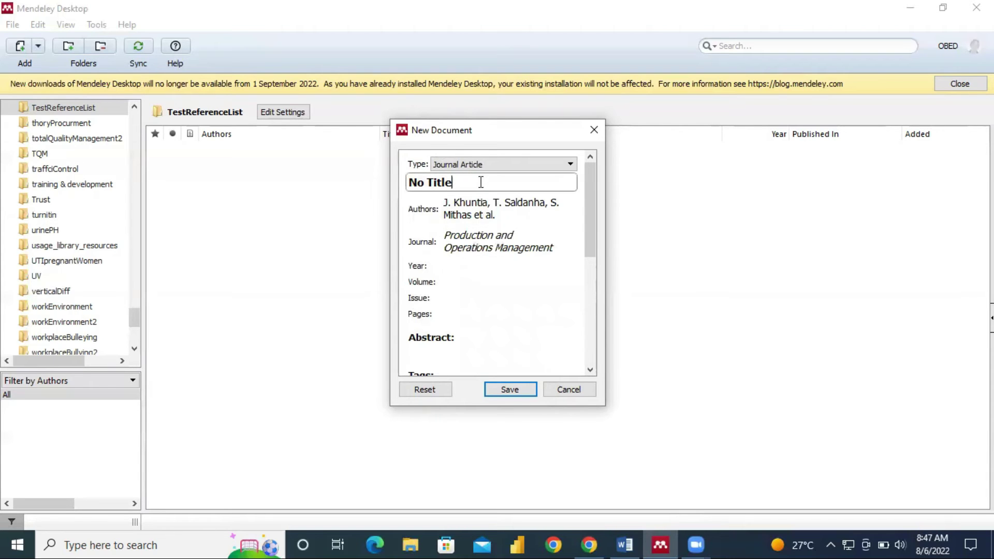
left_click(624, 544)
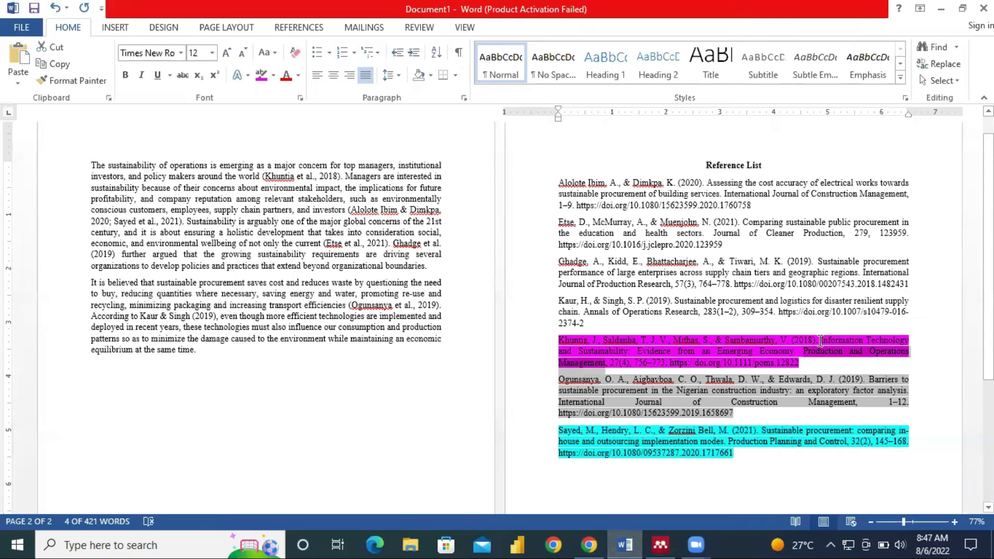
left_click(792, 357)
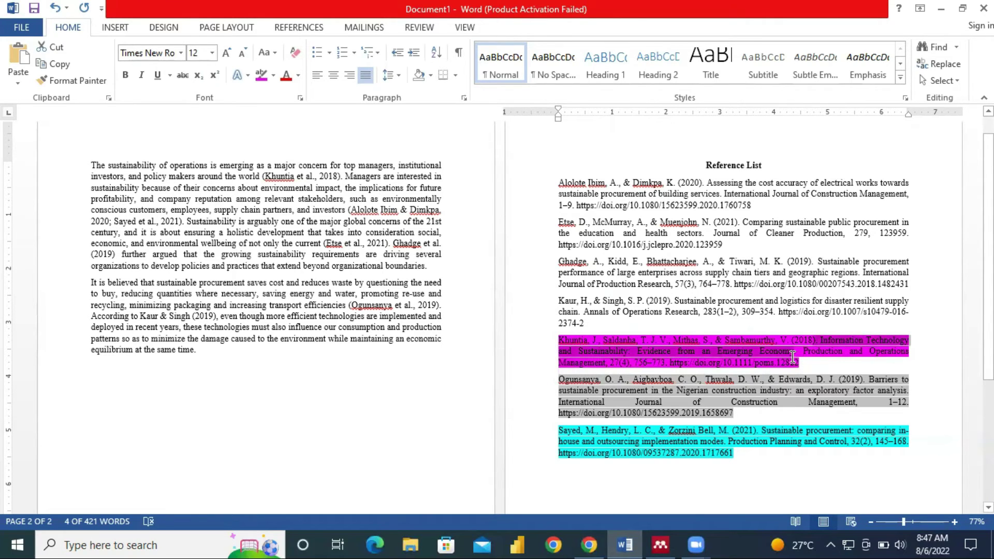
left_click_drag(793, 356, 782, 353)
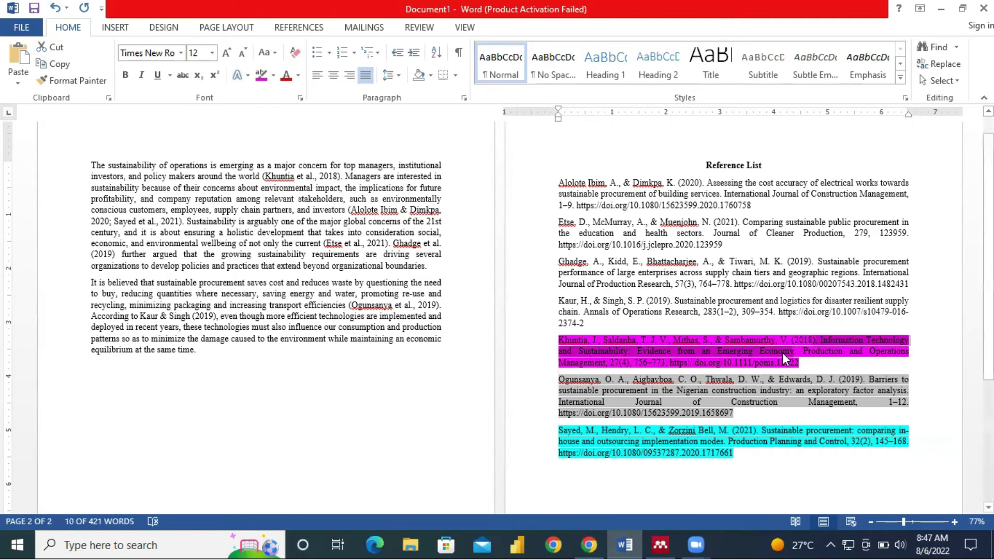
right_click(782, 353)
left_click(820, 163)
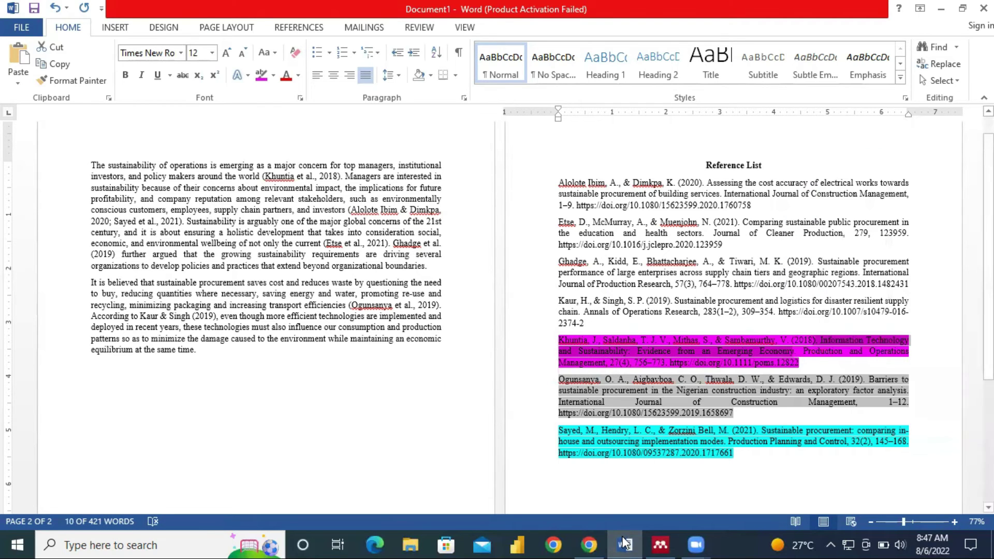
Return to Mendeley Desktop and replace the "No Title" placeholder of the new entry with the copied article title.
left_click(660, 544)
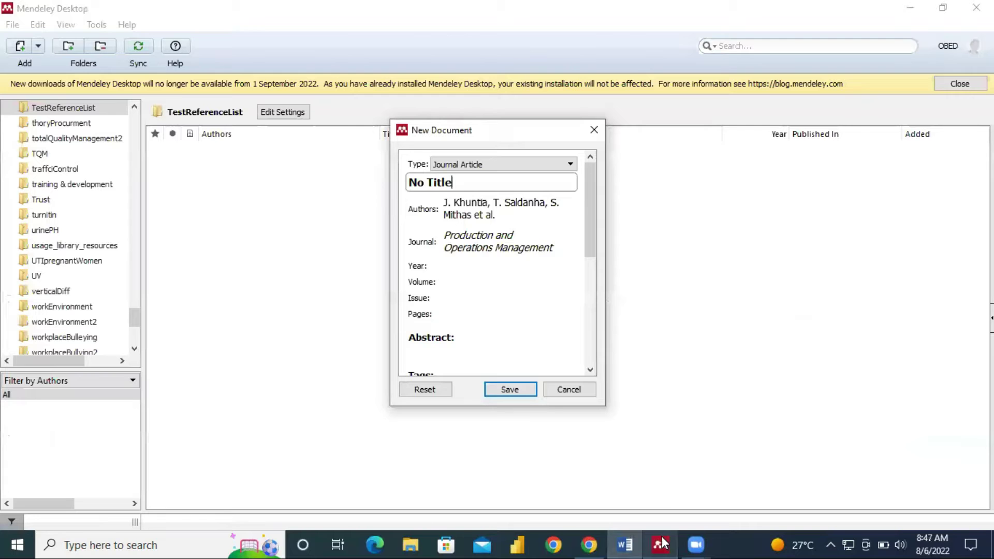
key("BackSpace")
key("BackSpace")
key("BackSpace")
key("BackSpace")
key("BackSpace")
key("BackSpace")
key("BackSpace")
right_click(460, 182)
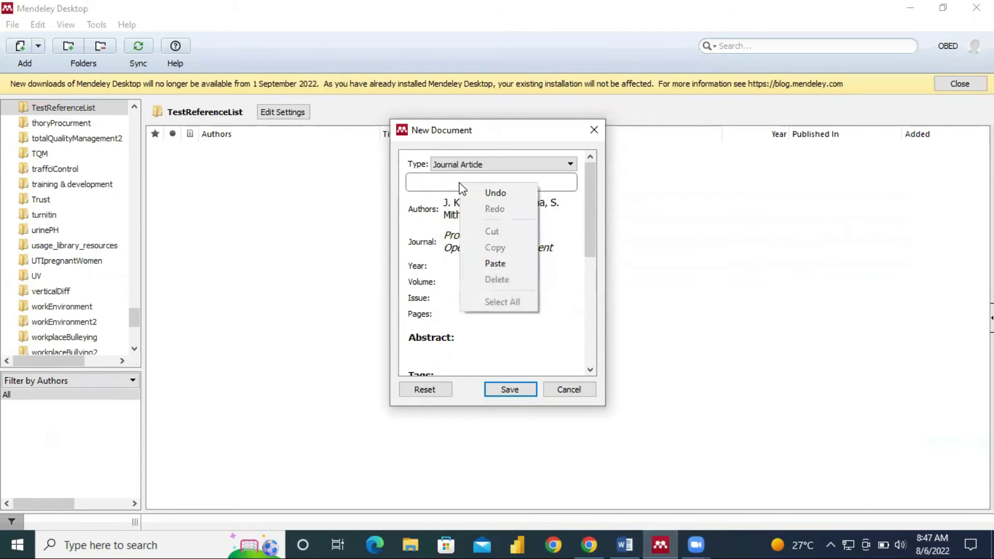
left_click(495, 264)
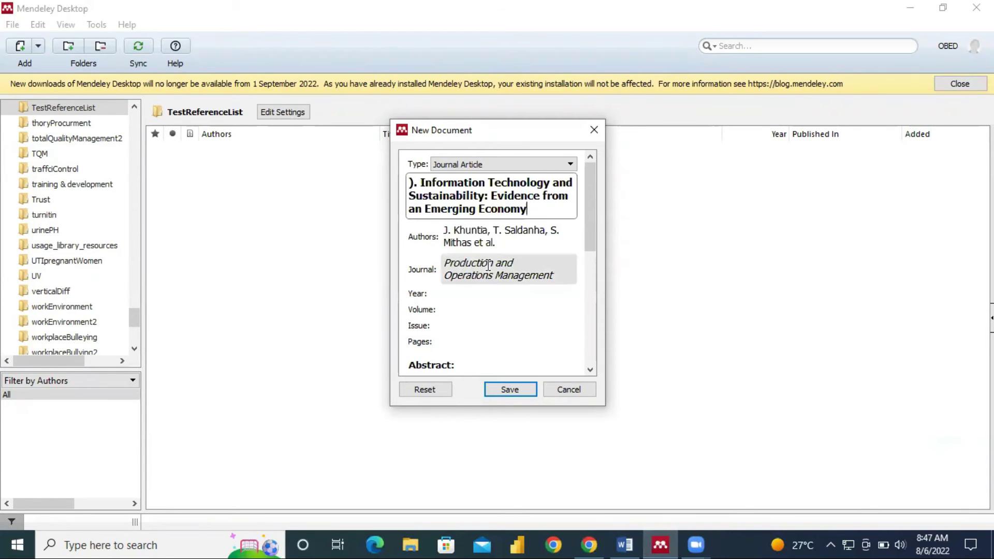
Remove the stray closing parenthesis, period and space from the start of the entry's title.
left_click(422, 182)
key("BackSpace")
key("BackSpace")
key("BackSpace")
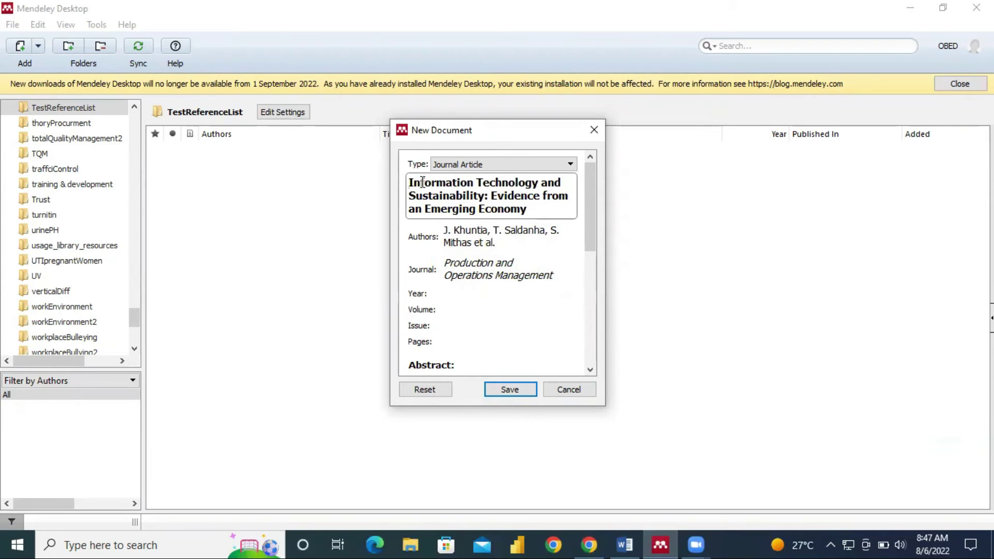
Check the publication year of the pink-highlighted reference in Word and set the entry's Year to 2018.
left_click(460, 293)
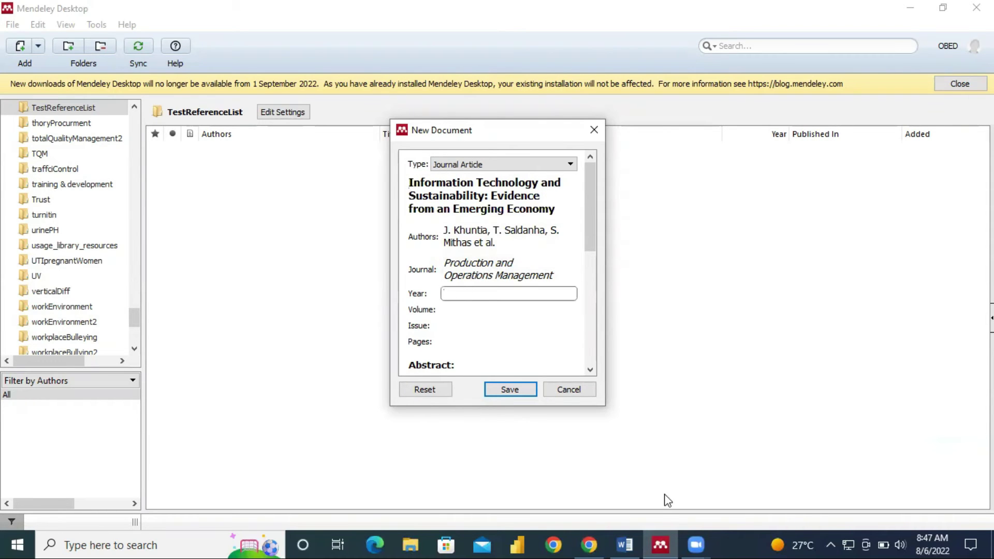
left_click(625, 545)
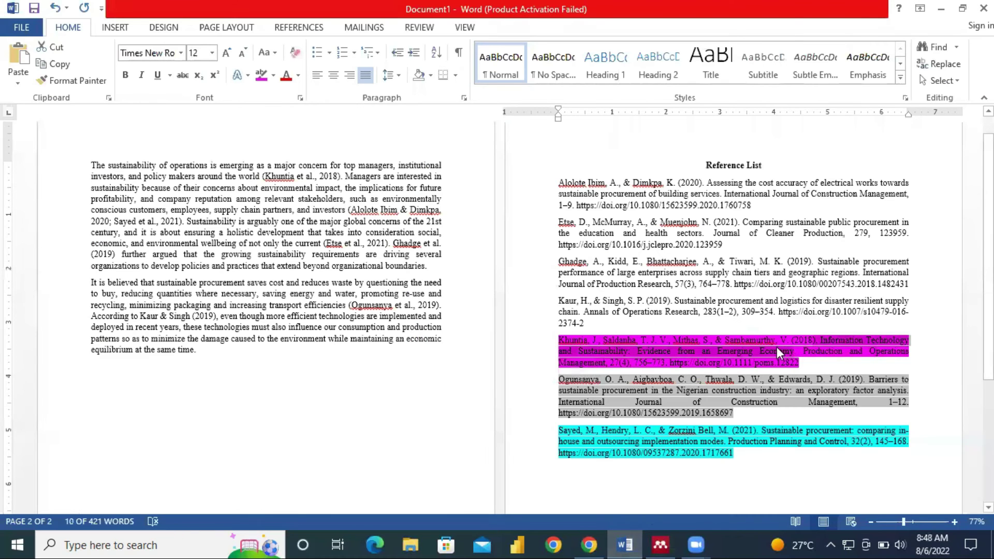
left_click(628, 541)
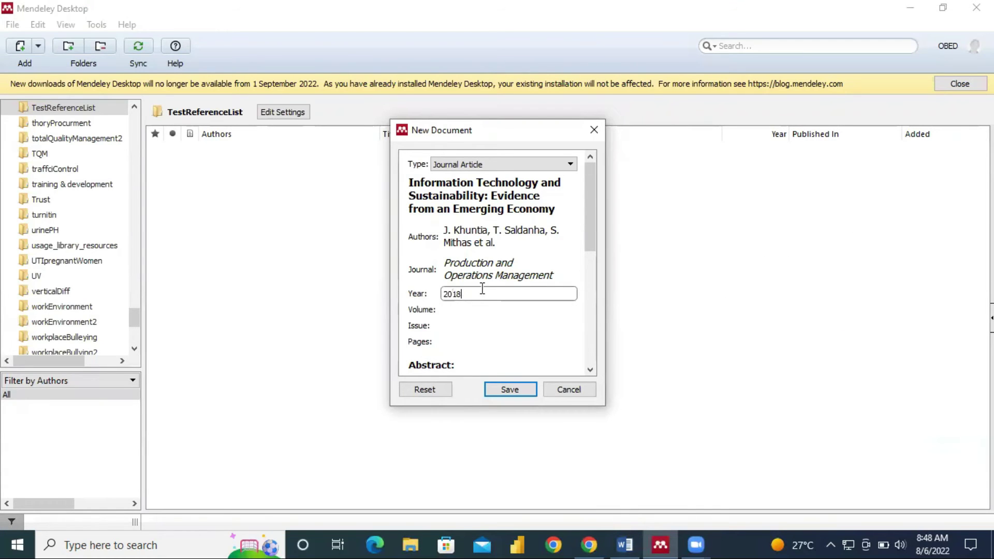
Check the volume and issue in the Word reference and set the entry's Volume to 27 and Issue to 4.
left_click(440, 309)
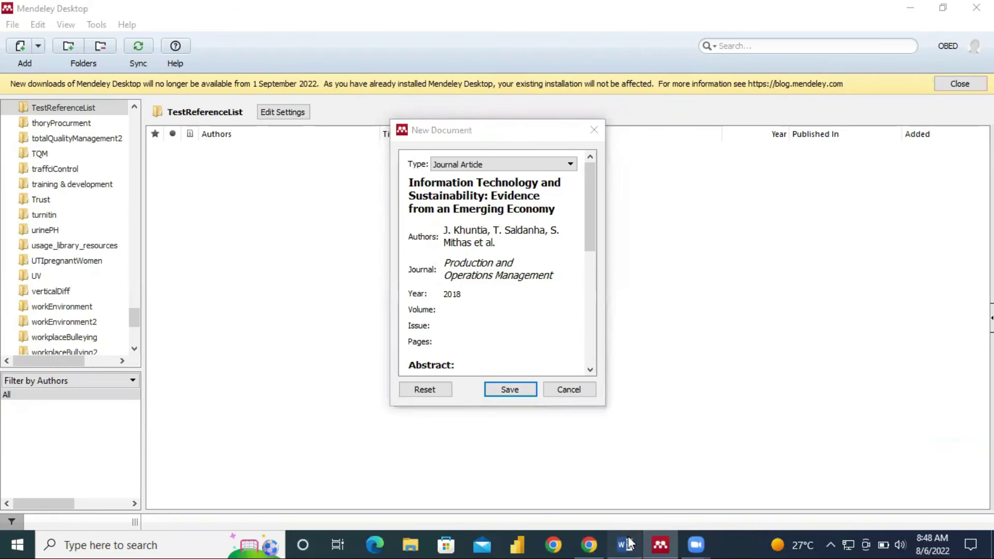
left_click(628, 542)
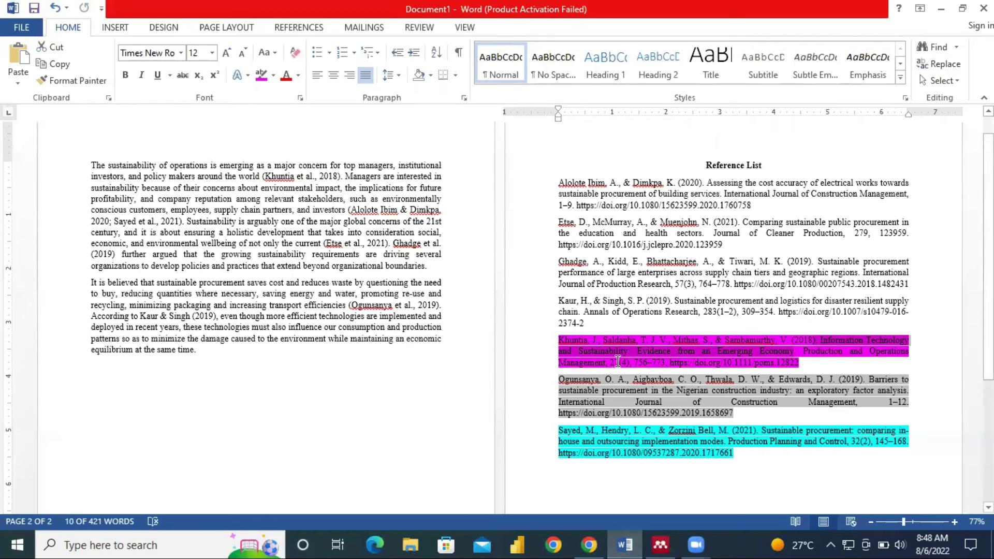
left_click(626, 543)
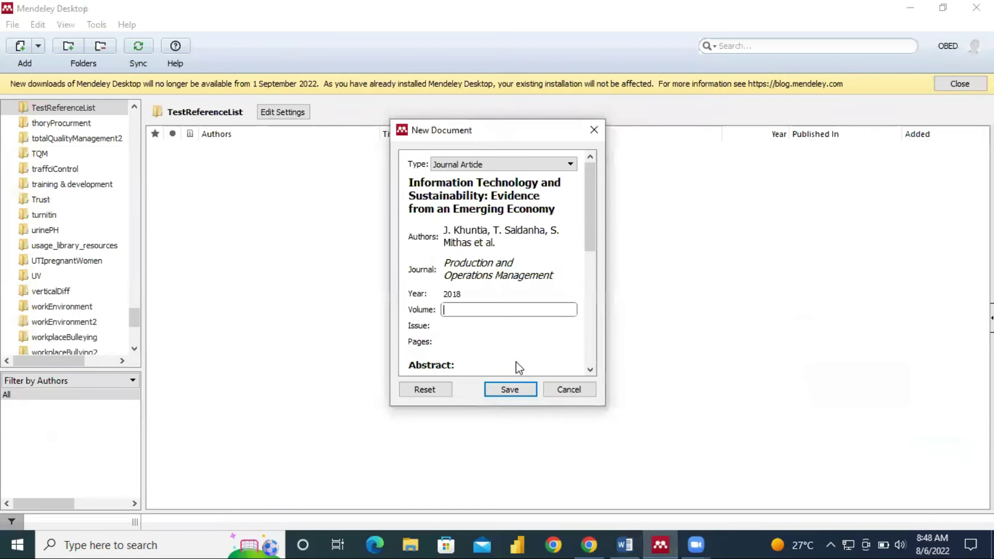
left_click(473, 326)
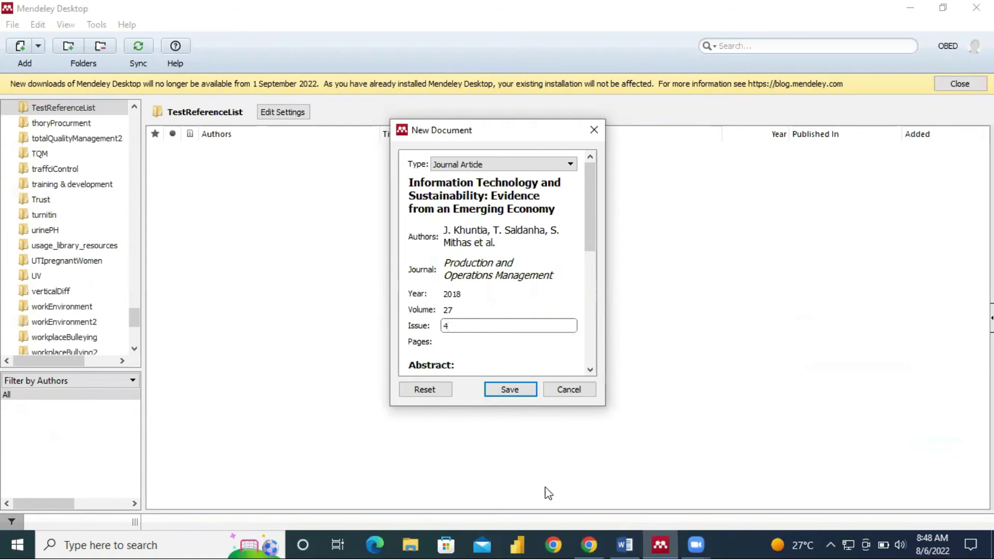
Copy the page range 756–773 from the pink-highlighted Word reference into the new Mendeley entry's Pages field.
left_click(625, 544)
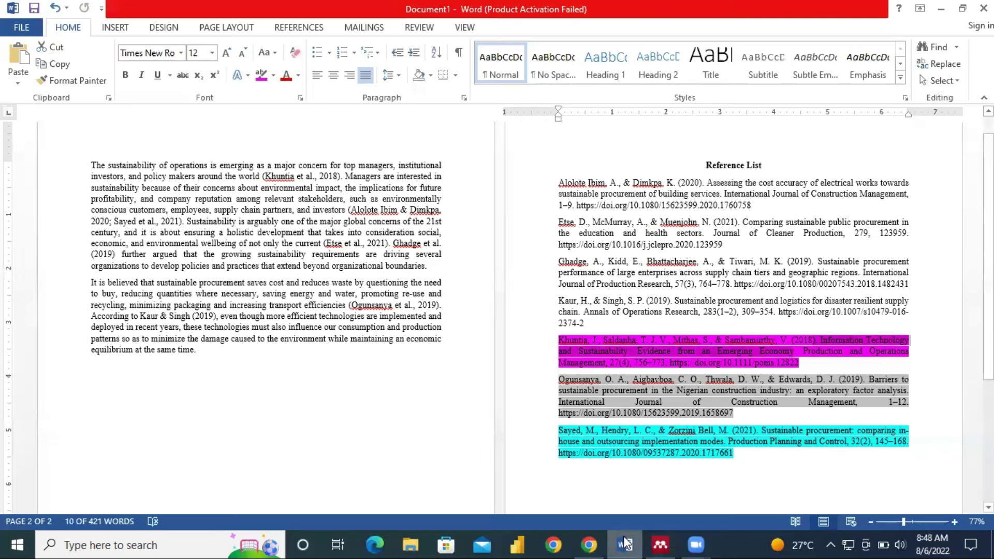
double_click(635, 362)
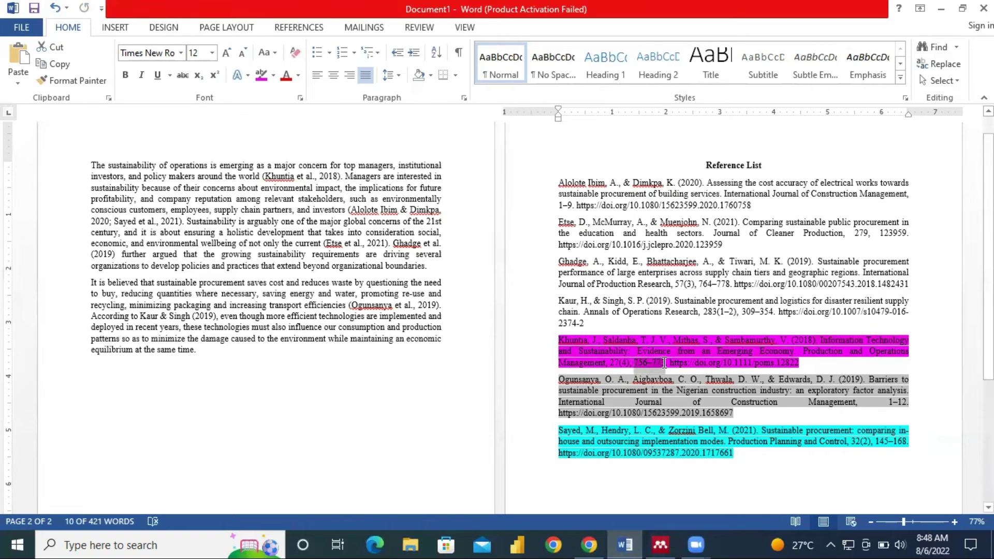
right_click(658, 361)
left_click(693, 170)
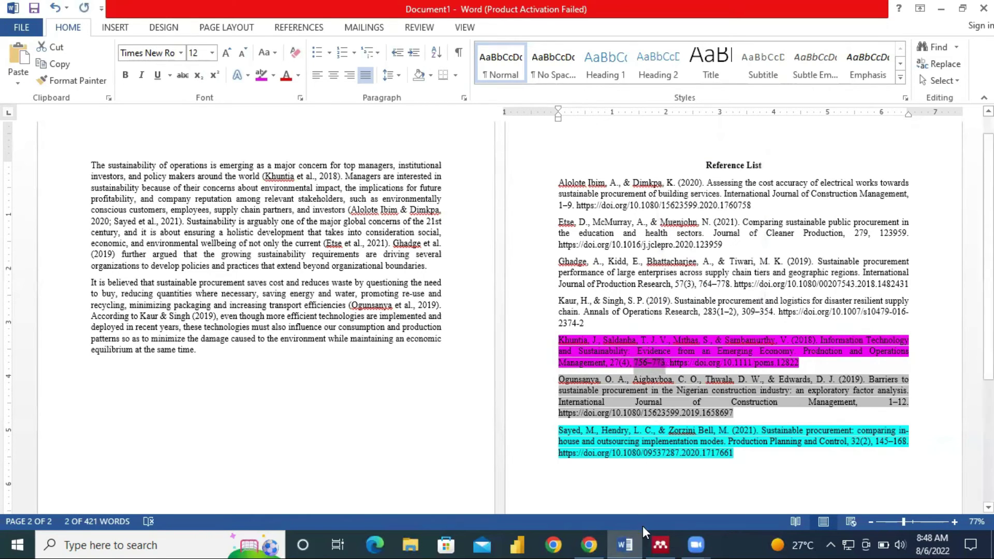
left_click(659, 545)
left_click(451, 342)
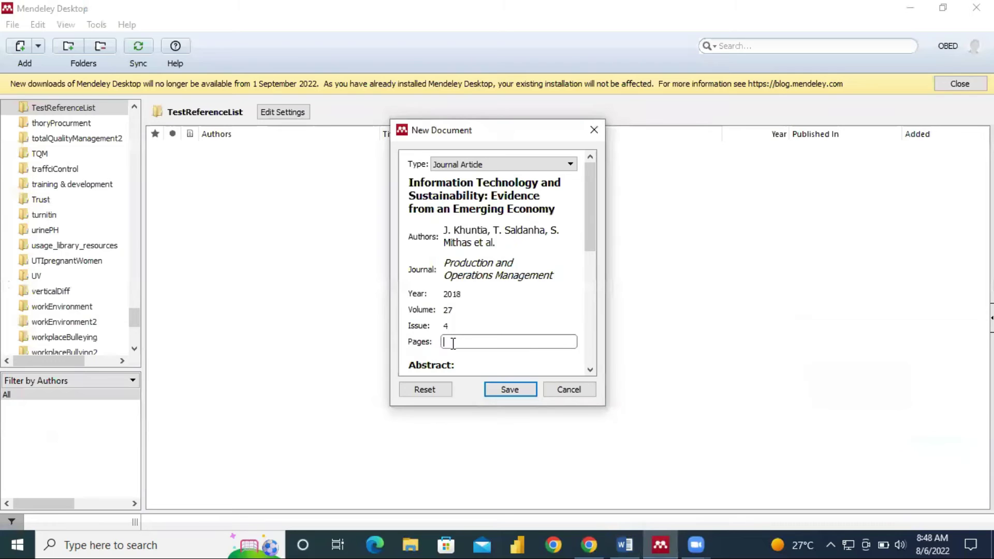
right_click(454, 344)
left_click(487, 425)
left_click_drag(590, 230, 590, 267)
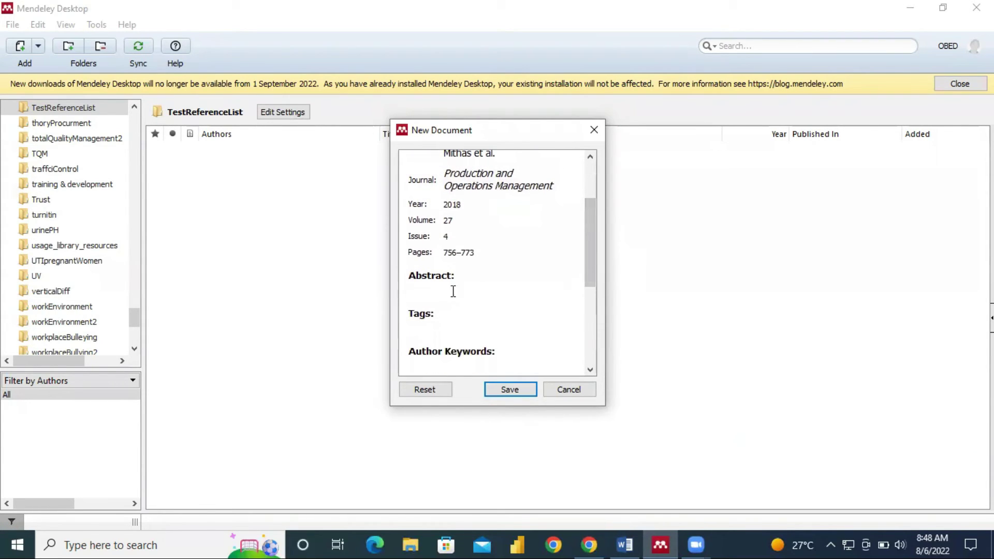
left_click_drag(590, 258, 589, 305)
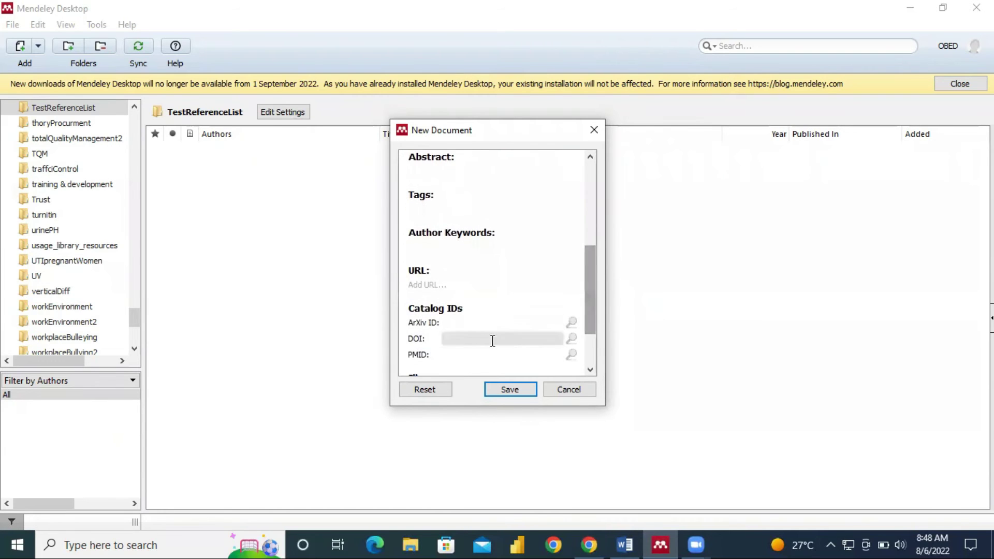
left_click(625, 542)
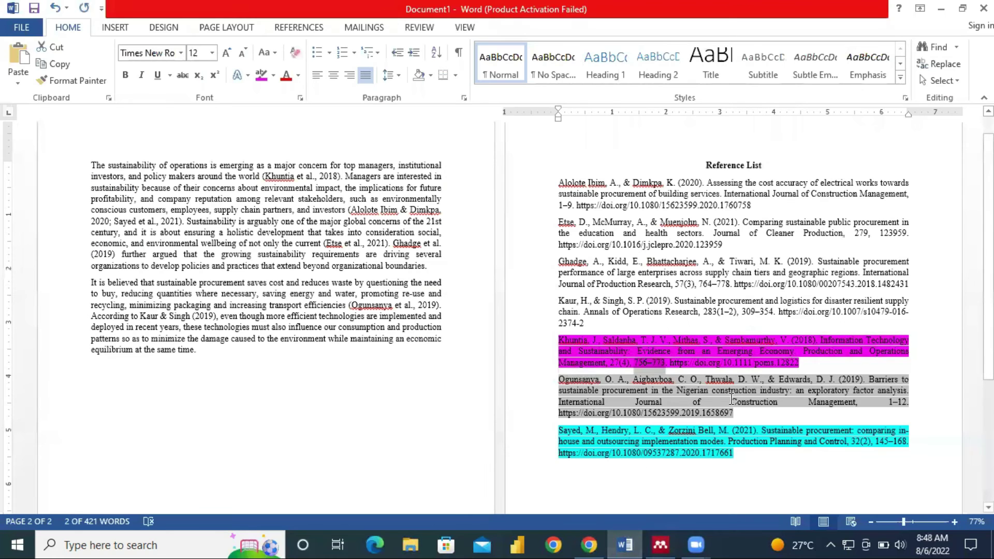
left_click_drag(803, 362, 674, 363)
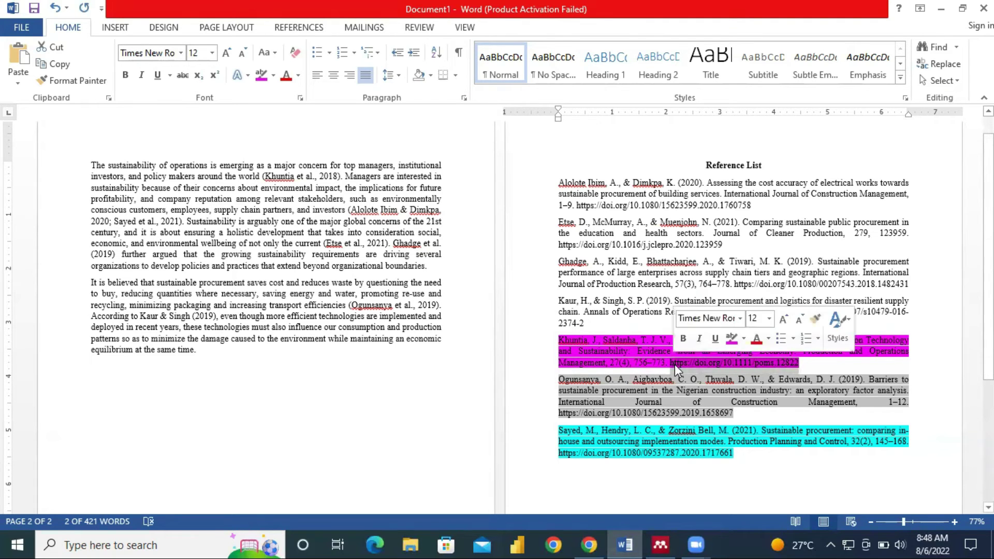
right_click(693, 362)
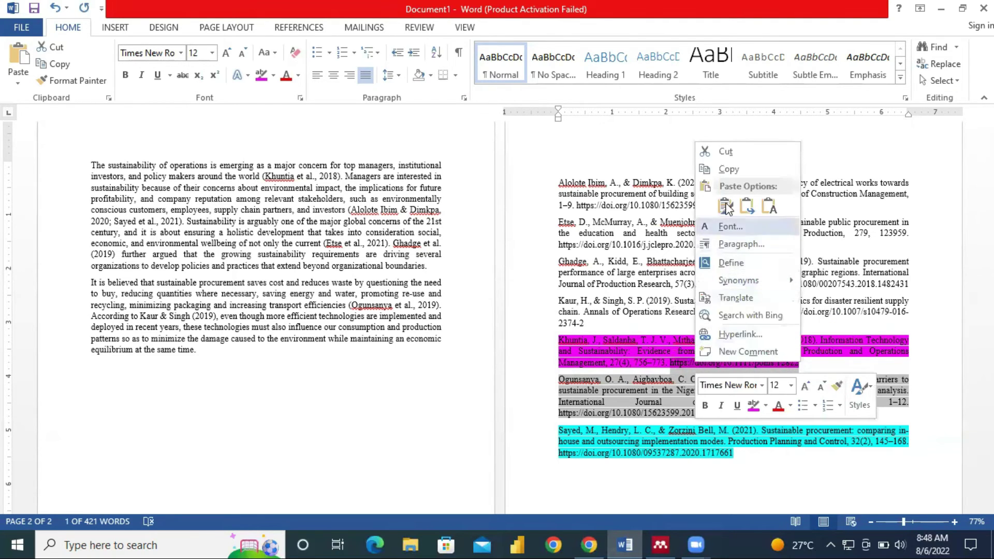
left_click(729, 169)
left_click(659, 544)
left_click(471, 338)
right_click(470, 339)
left_click(505, 420)
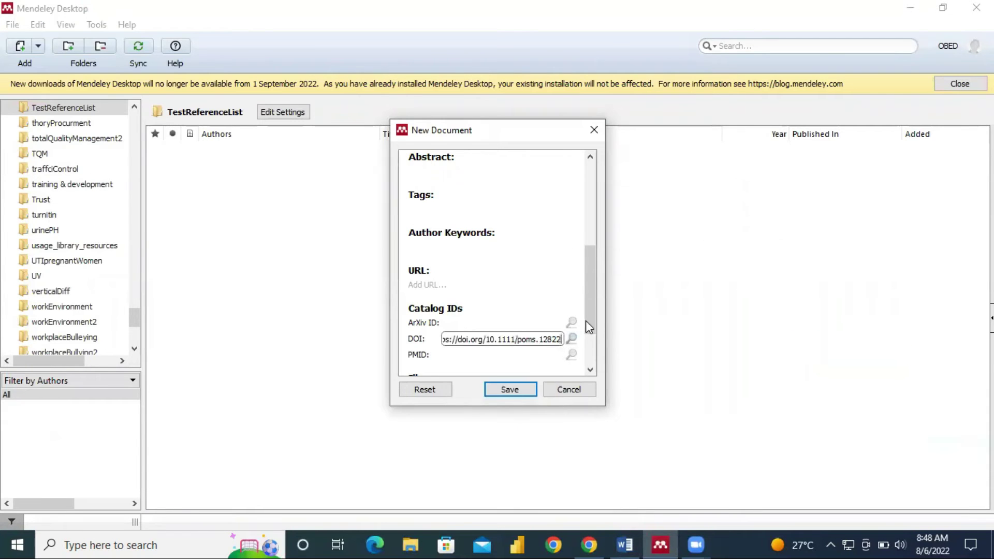
left_click_drag(587, 309, 584, 223)
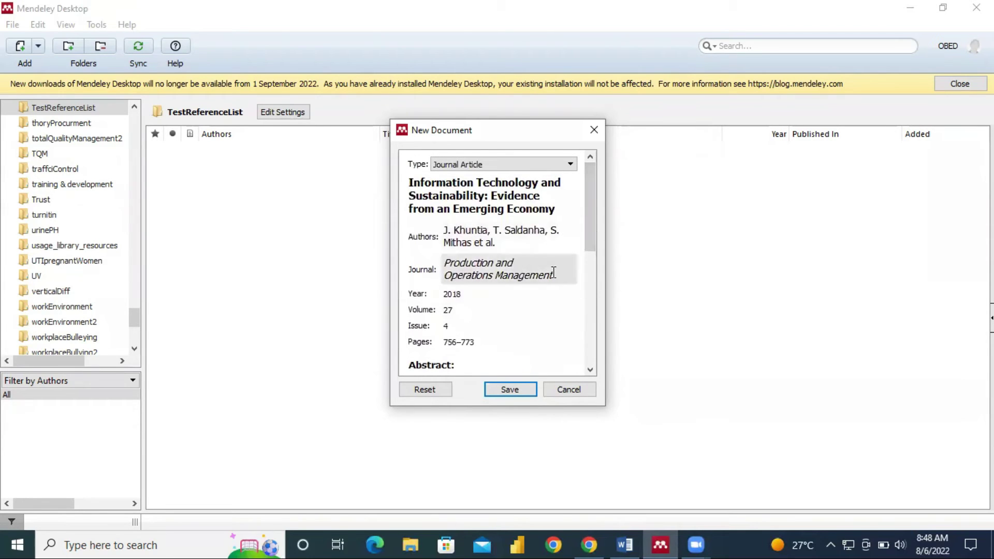
left_click(503, 392)
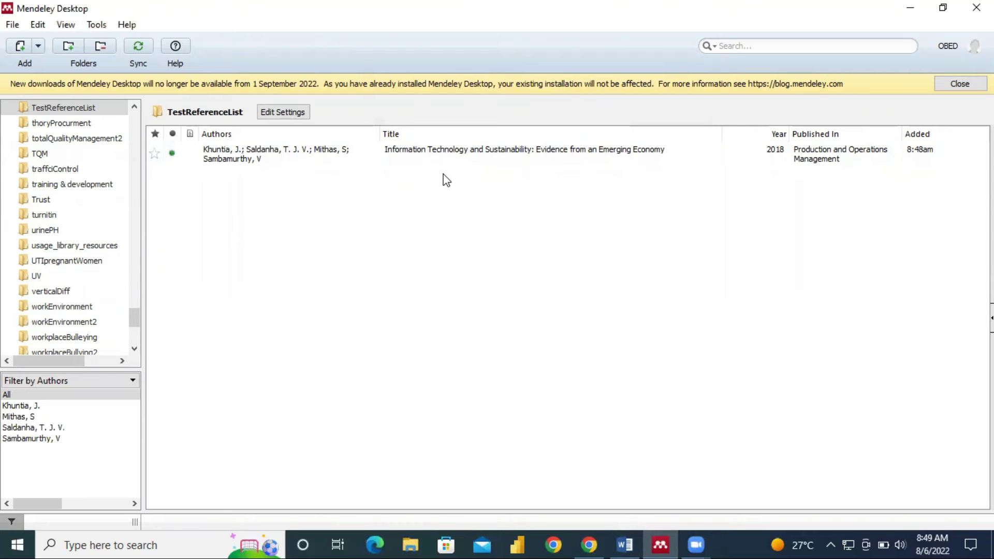
In the Word document, delete the manually typed 2018 citation ending the first sentence, keeping a space and a period after "world".
left_click(625, 544)
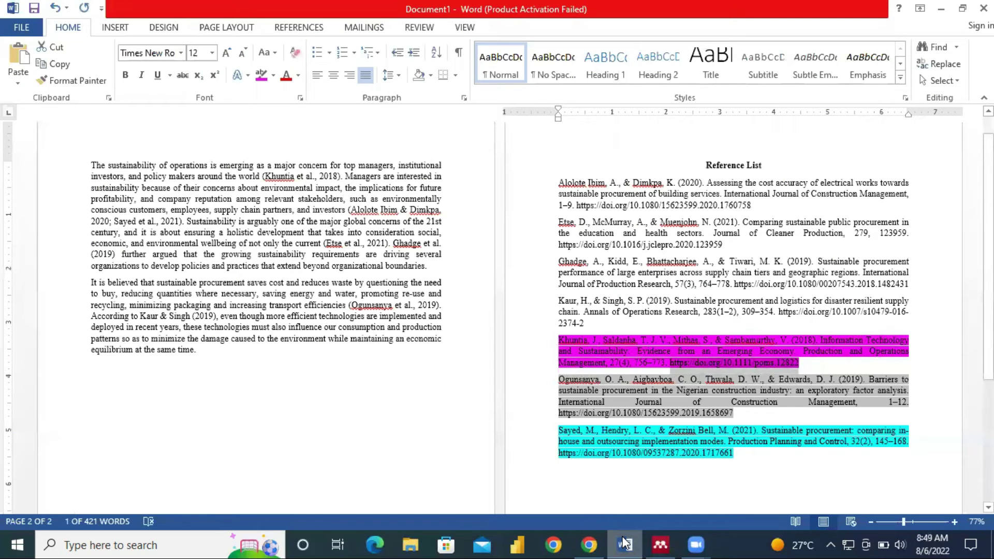
left_click(377, 299)
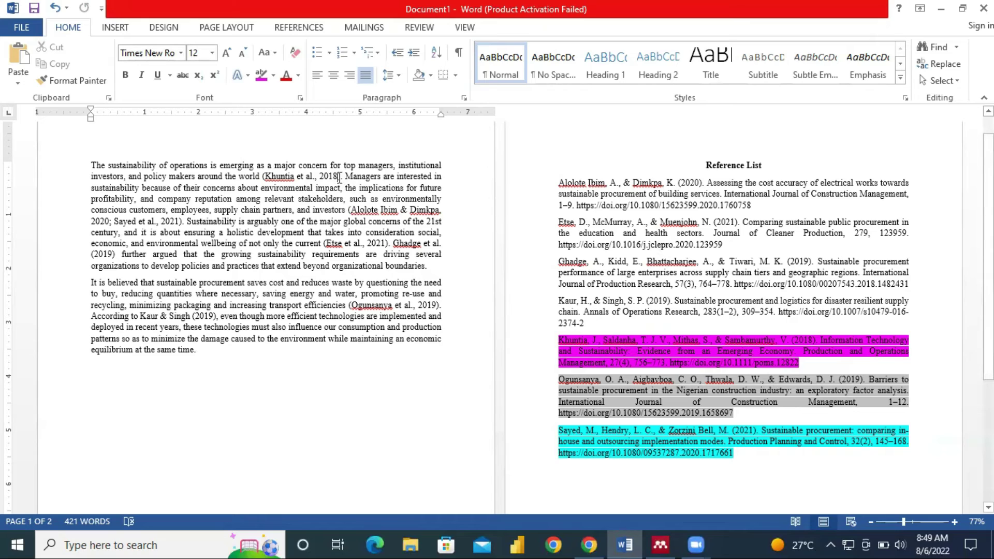
left_click(341, 176)
key("BackSpace")
key("BackSpace")
key("BackSpace")
key("BackSpace")
key("BackSpace")
key("BackSpace")
key("BackSpace")
key("BackSpace")
key("BackSpace")
key("BackSpace")
key("BackSpace")
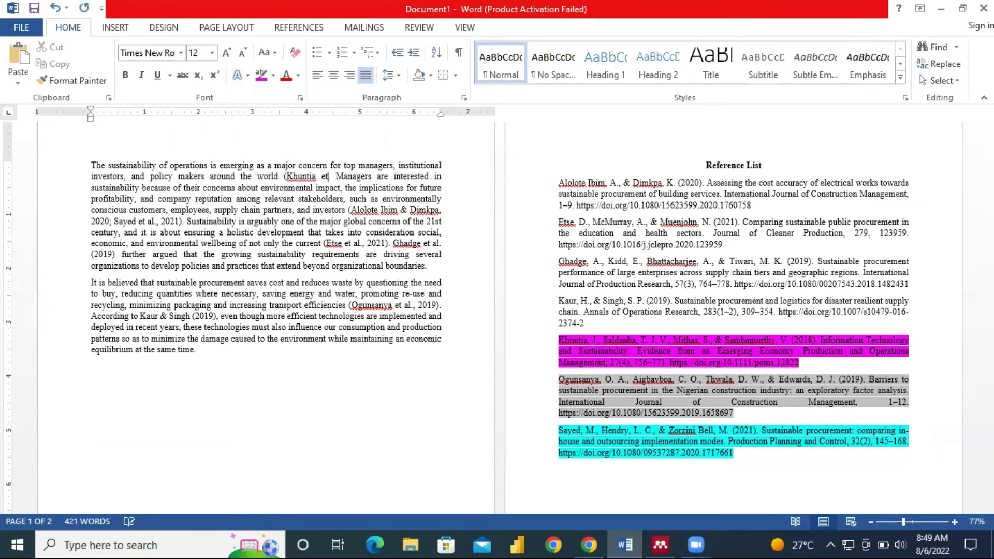
key("BackSpace")
key("BackSpace")
key("BackSpace")
key("BackSpace")
key("BackSpace")
key("BackSpace")
key("BackSpace")
key("BackSpace")
key("BackSpace")
key("BackSpace")
key("BackSpace")
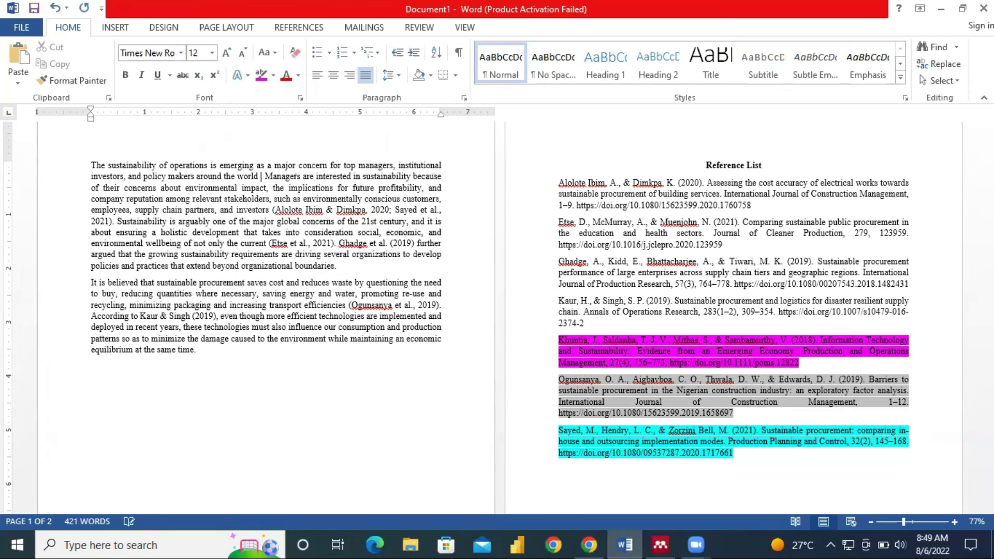
type(".")
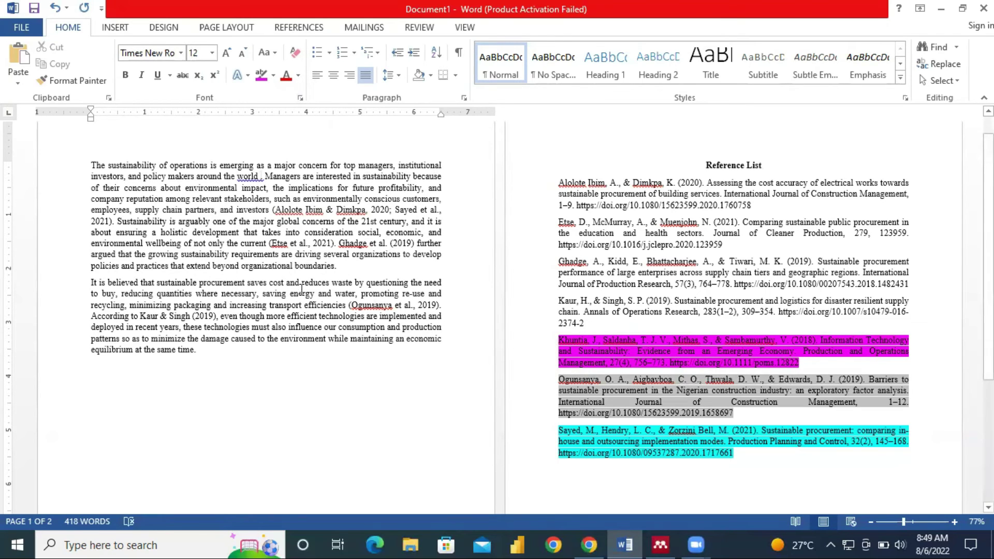
Switch to Mendeley Desktop and copy all the author names of the saved 2018 article from its details.
left_click(299, 28)
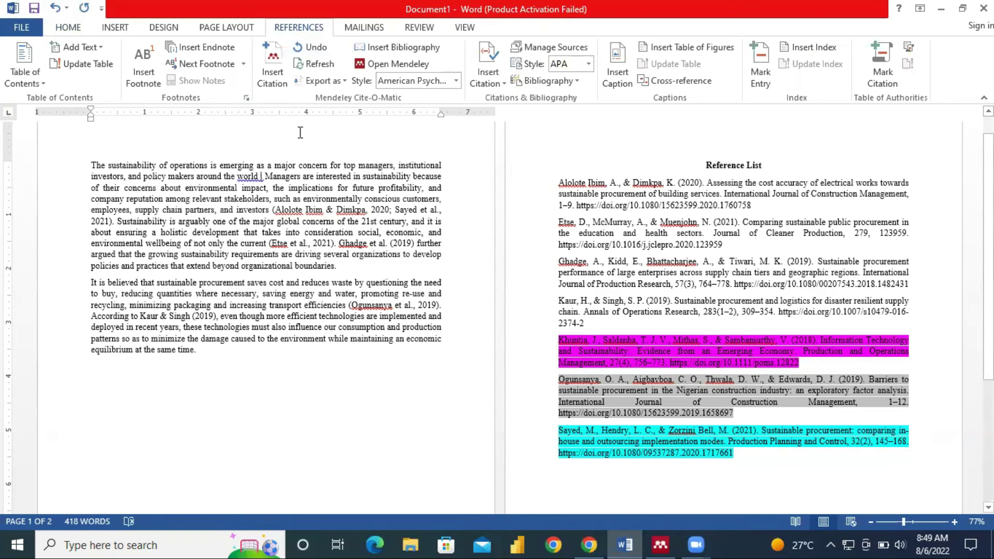
left_click(660, 544)
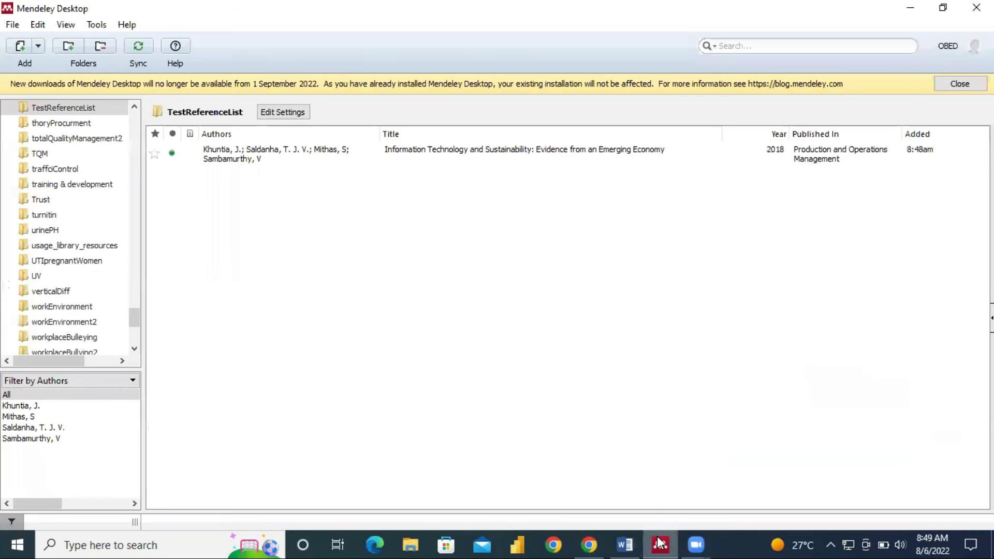
left_click(349, 151)
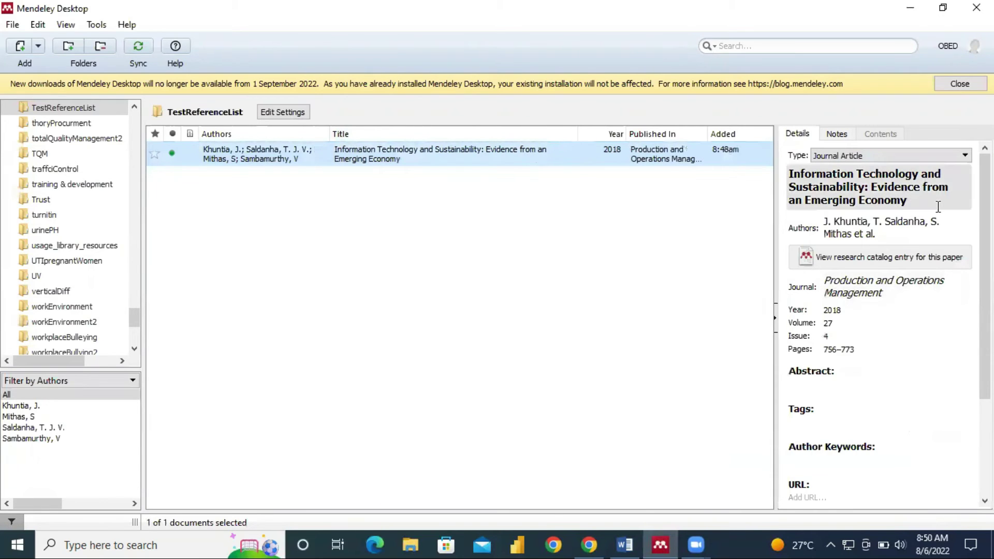
left_click(901, 233)
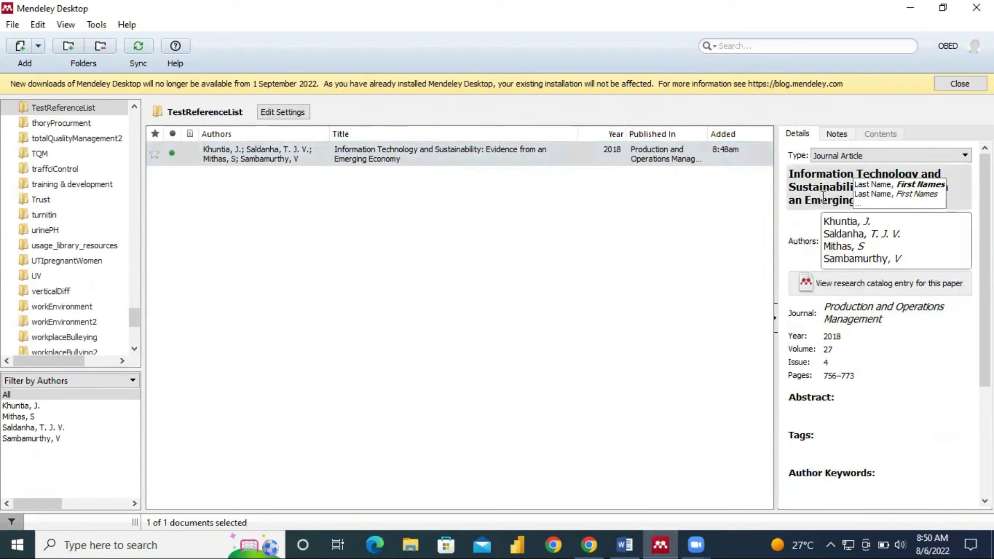
left_click_drag(902, 259, 823, 221)
right_click(840, 236)
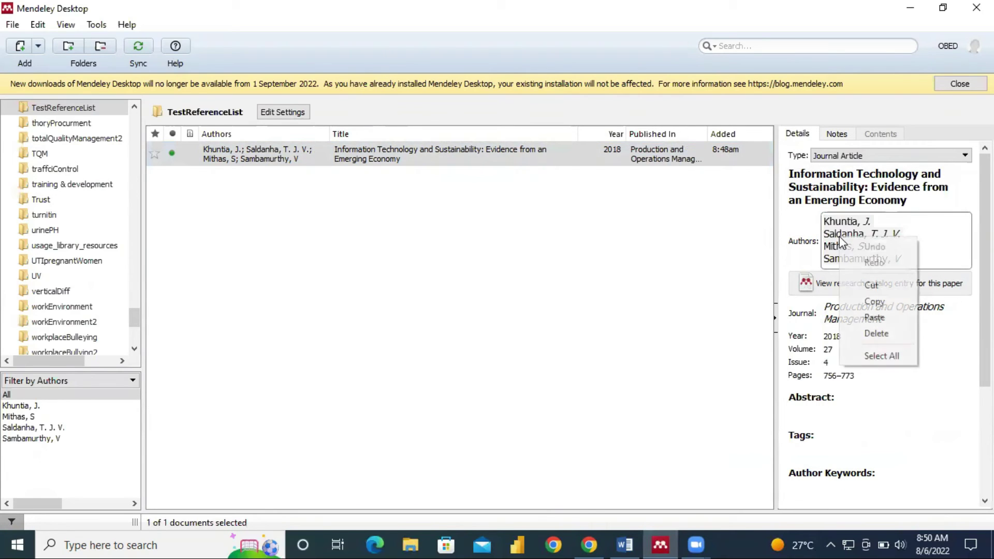
left_click(875, 300)
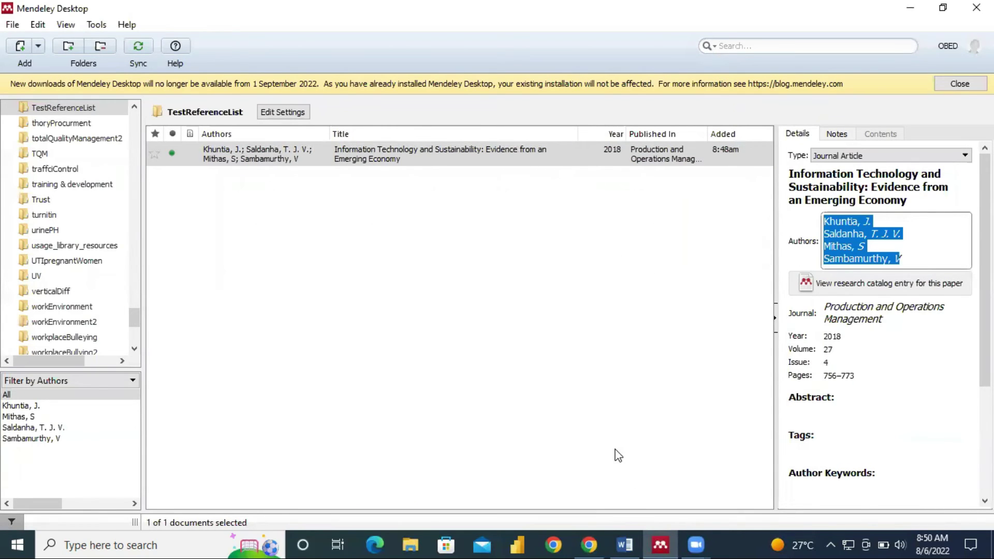
Back in Word, insert a Mendeley citation after "world", searching with the copied author names and choosing the 2018 Information Technology and Sustainability article.
left_click(626, 545)
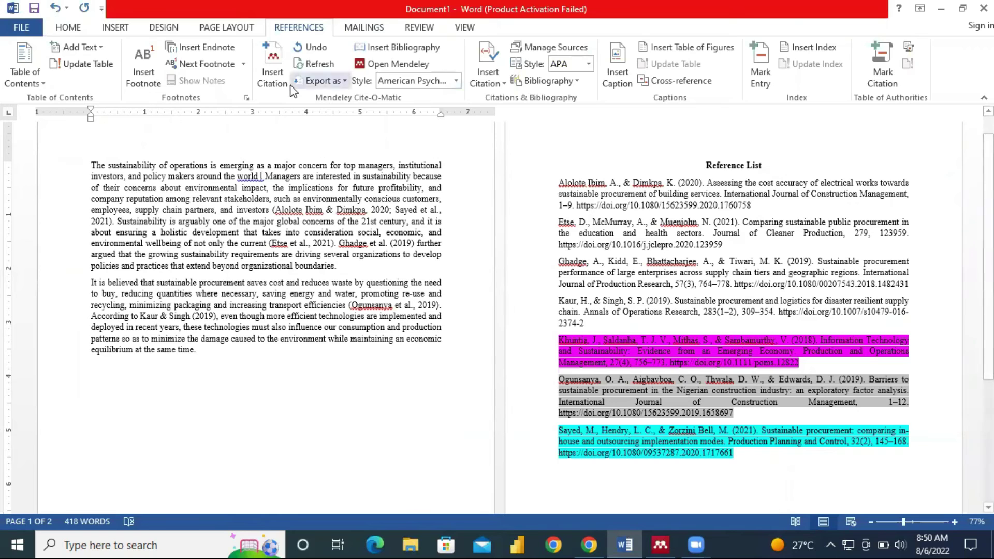
left_click(275, 65)
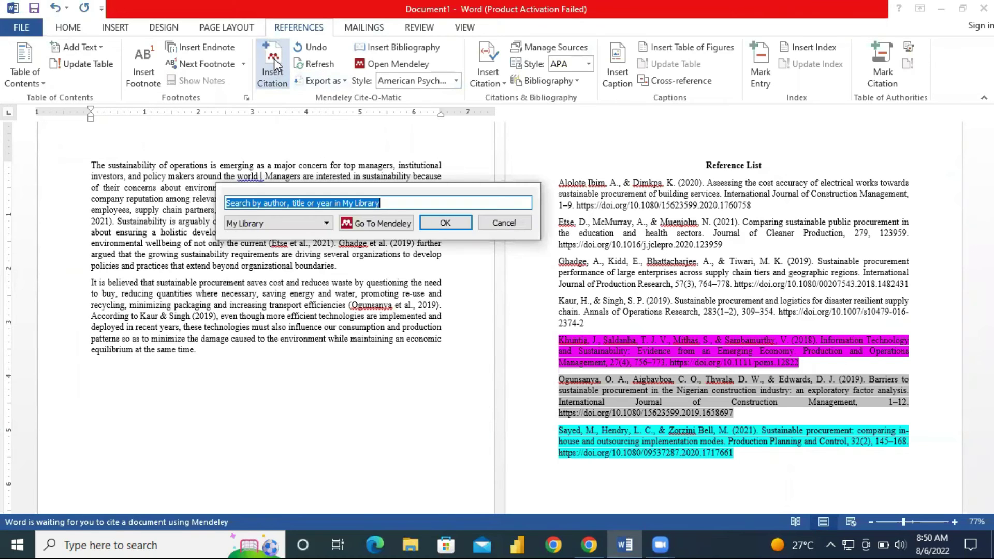
right_click(289, 202)
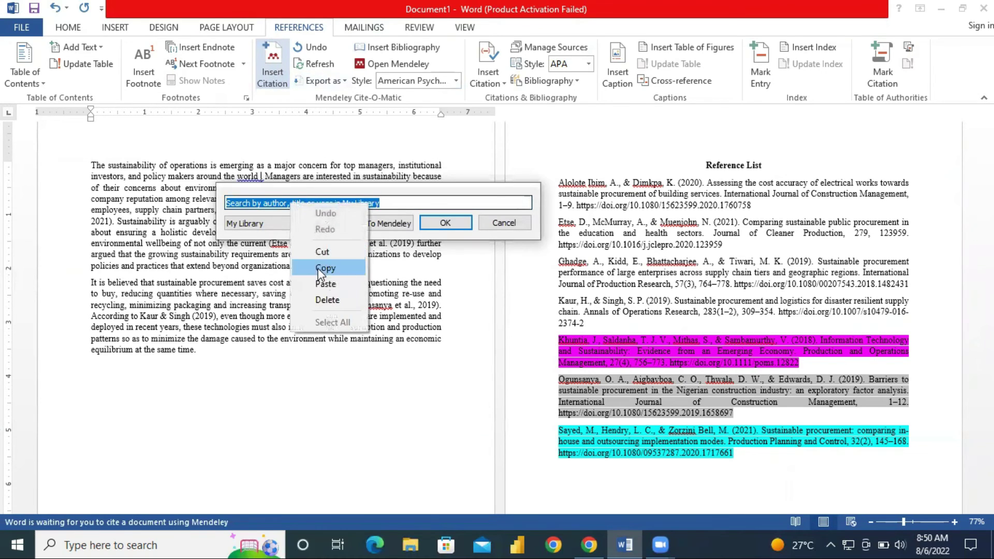
left_click(325, 284)
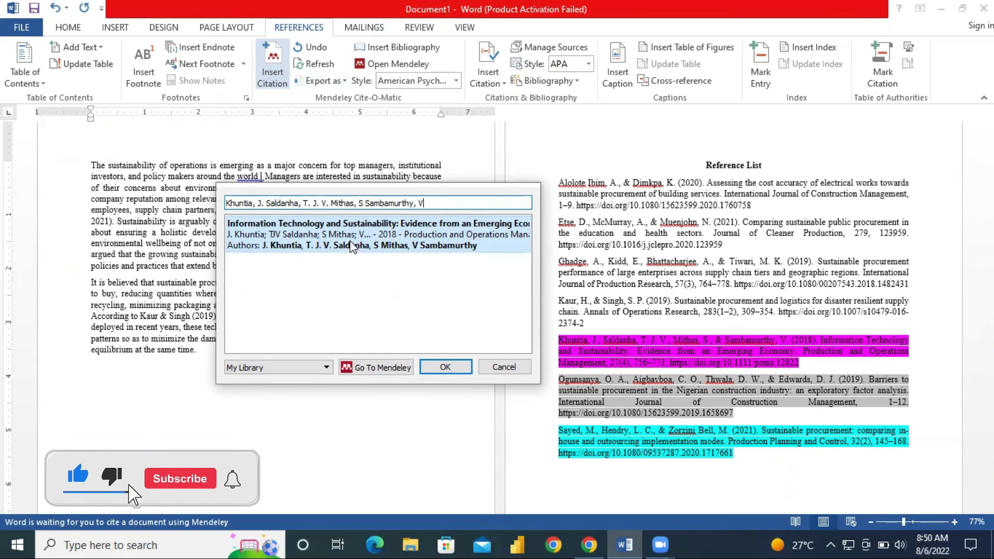
left_click(349, 239)
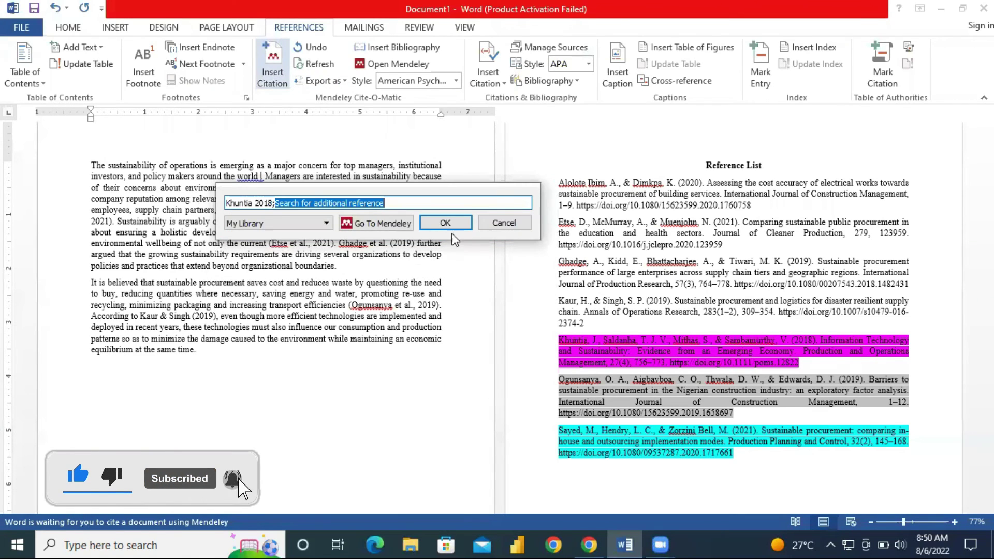
left_click(397, 202)
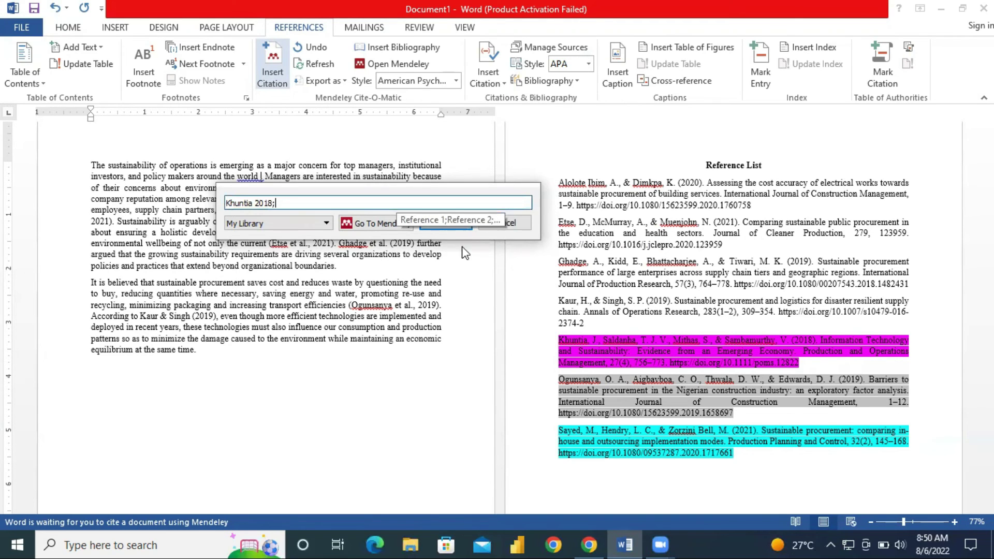
left_click(444, 223)
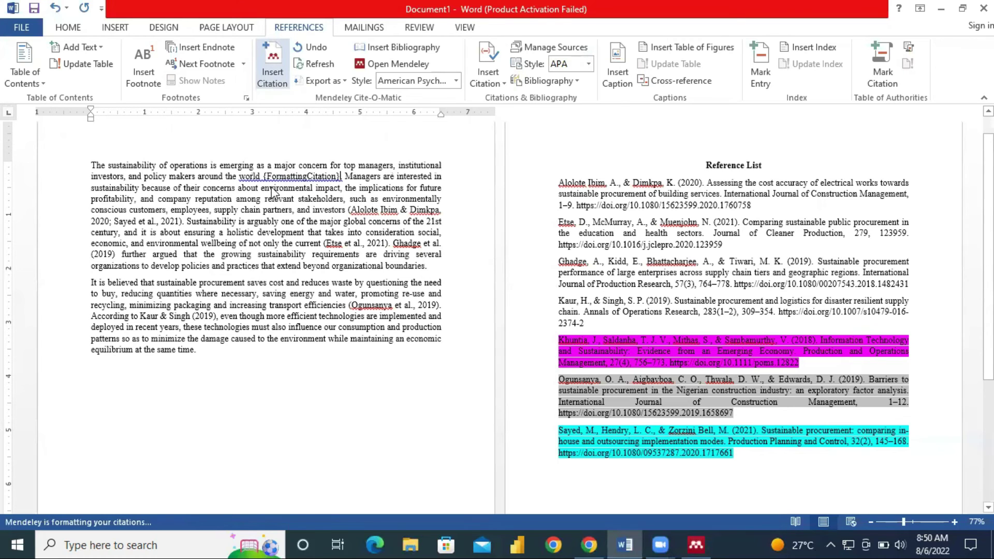
left_click(317, 179)
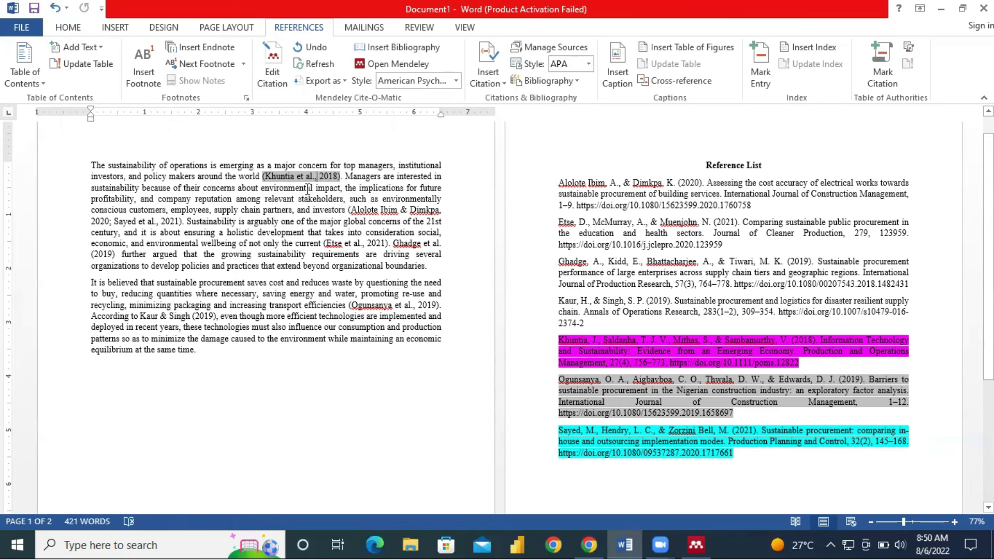
left_click(345, 176)
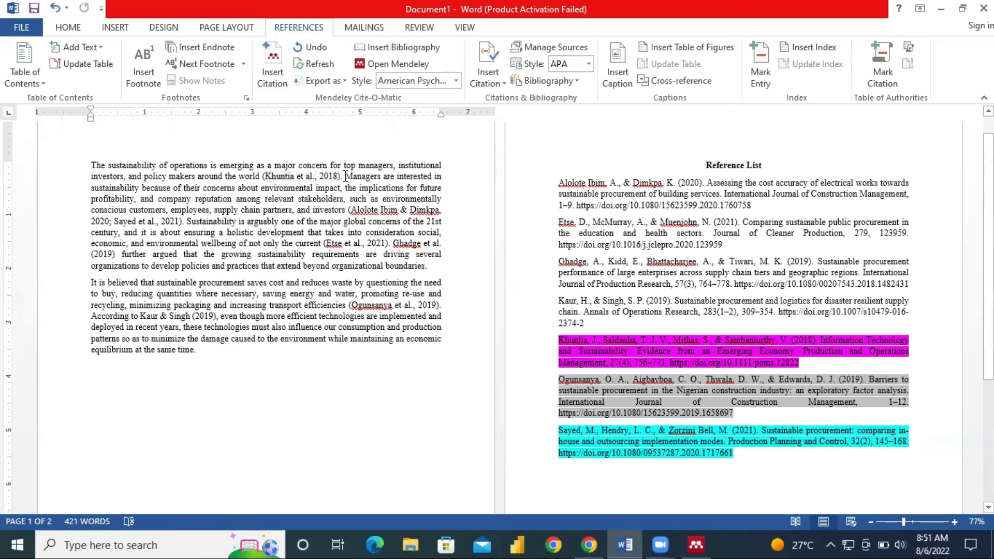
Add an empty line below the Reference List heading and insert the Mendeley bibliography there.
left_click(771, 171)
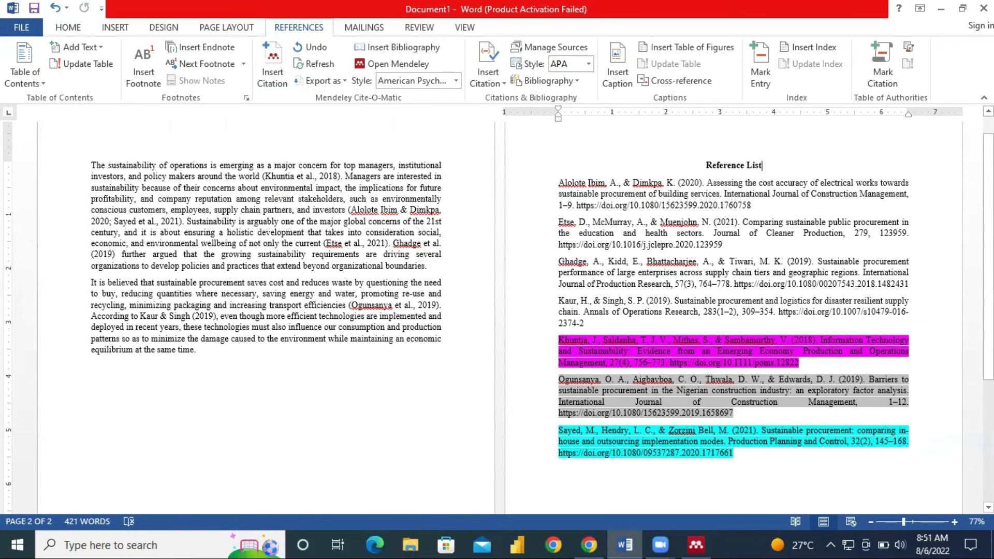
key("Return")
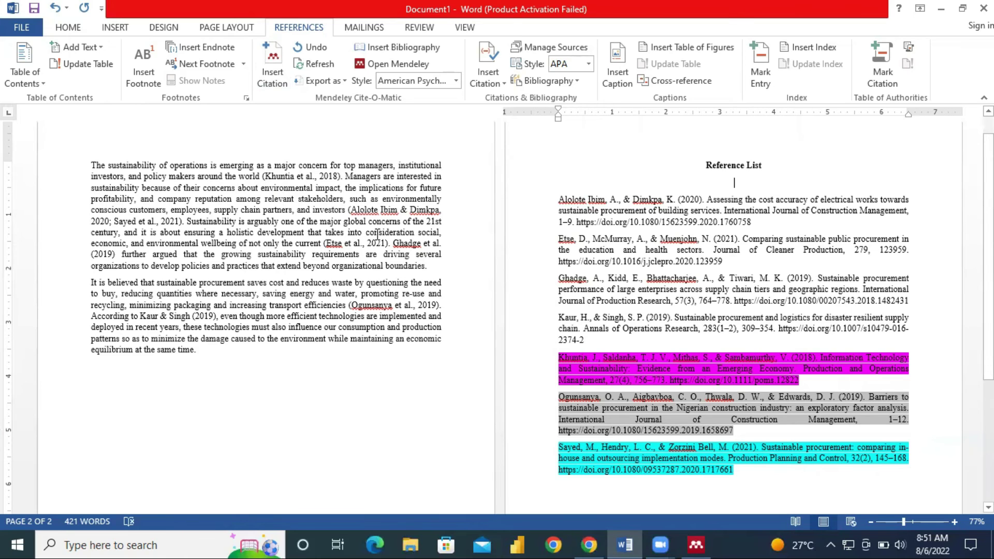
left_click(411, 50)
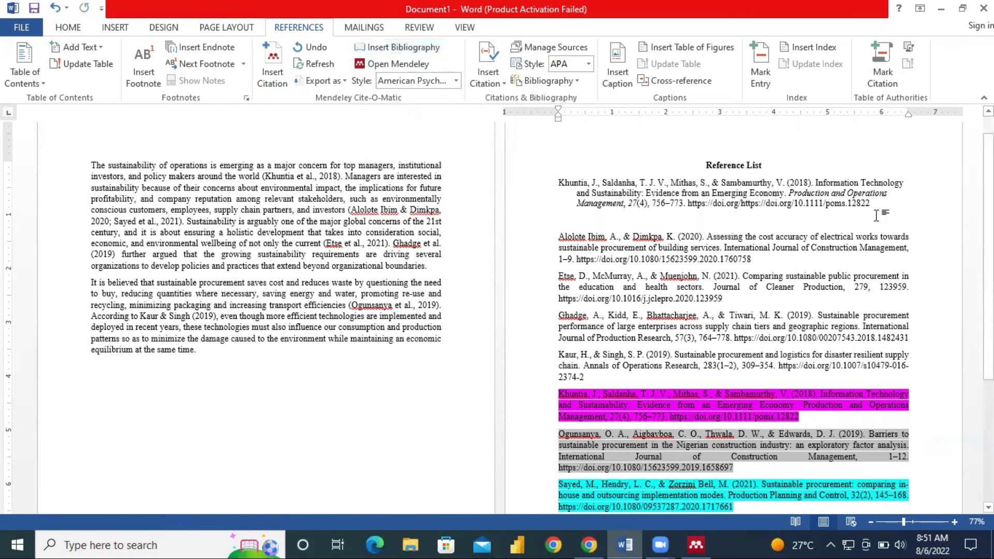
Justify the paragraph of the Mendeley-generated 2018 reference below the Reference List heading.
left_click_drag(875, 207, 555, 183)
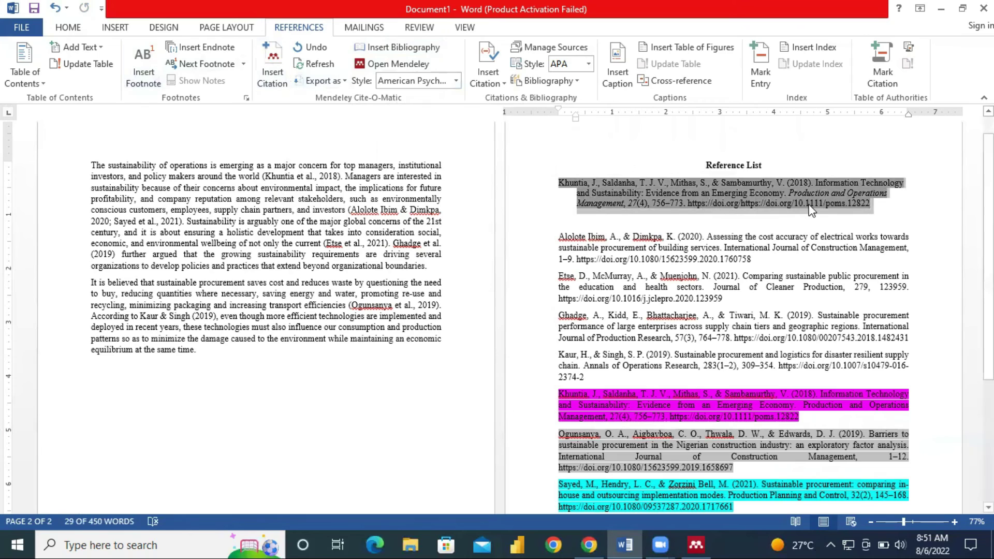
left_click(72, 29)
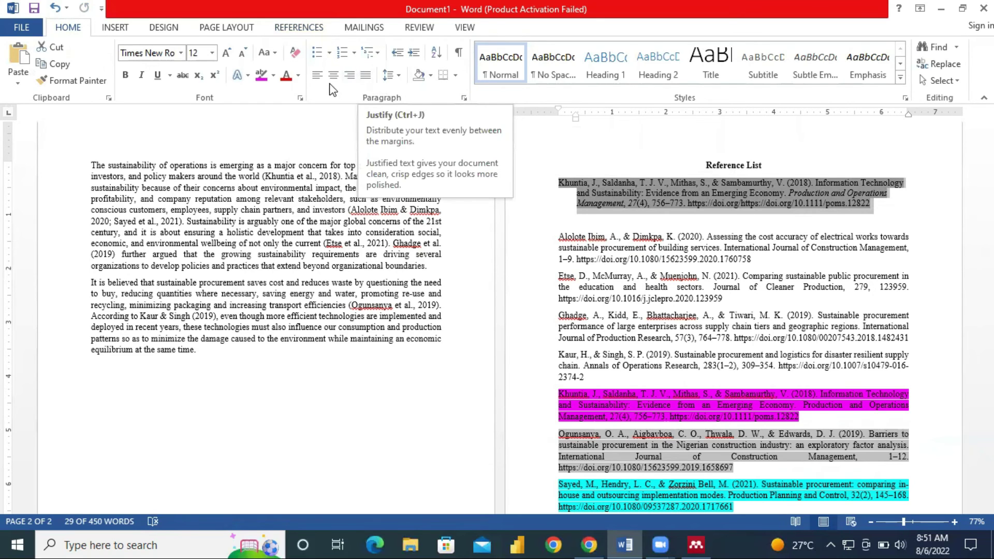
left_click(366, 77)
left_click(891, 217)
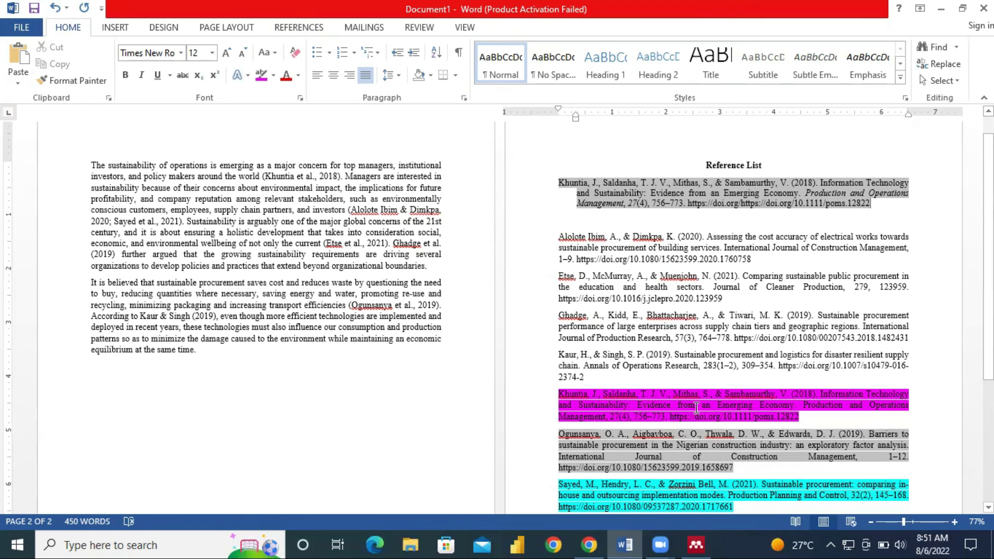
Compare the Mendeley-generated 2018 reference with the highlighted, manually typed version of the same article.
left_click(881, 206)
left_click(803, 420)
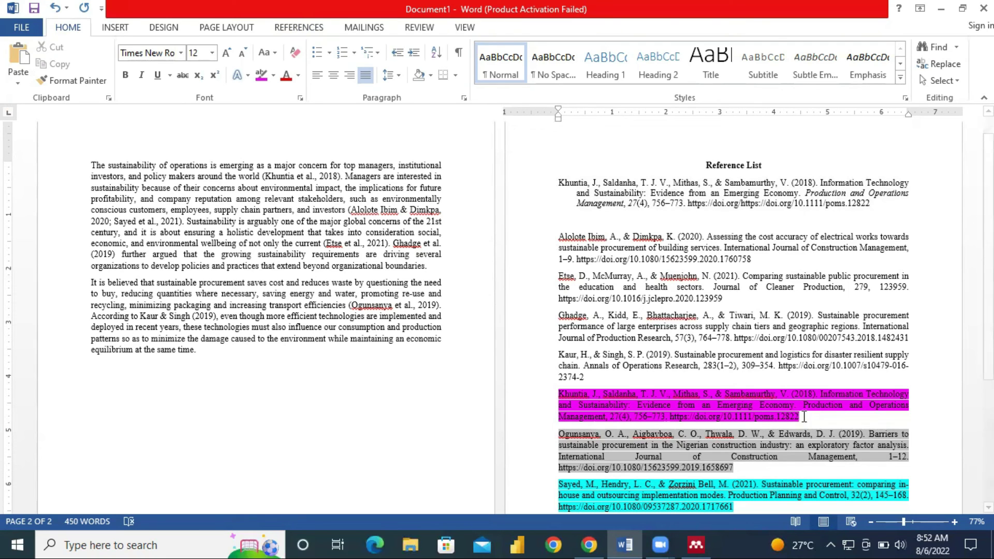
double_click(887, 406)
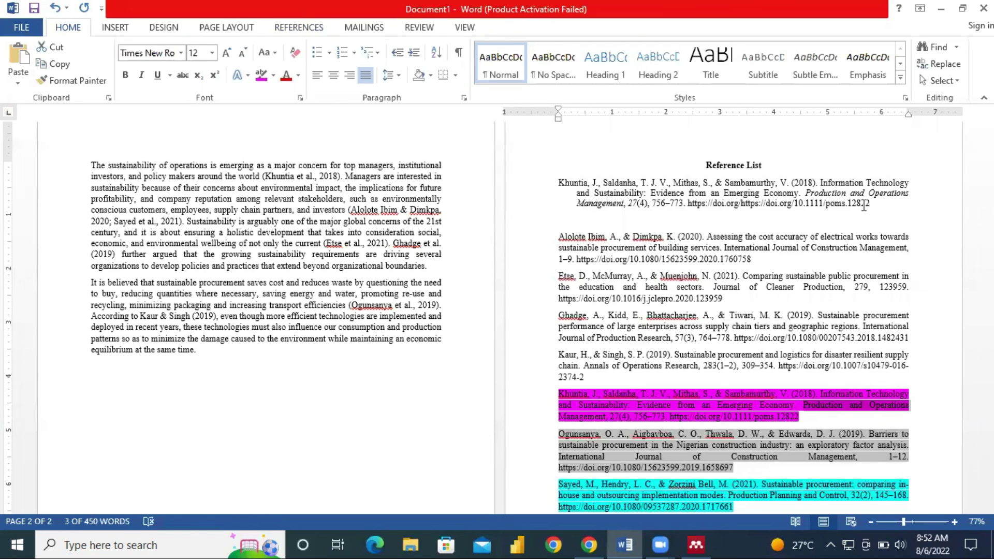
scroll(694, 422, "down", 2)
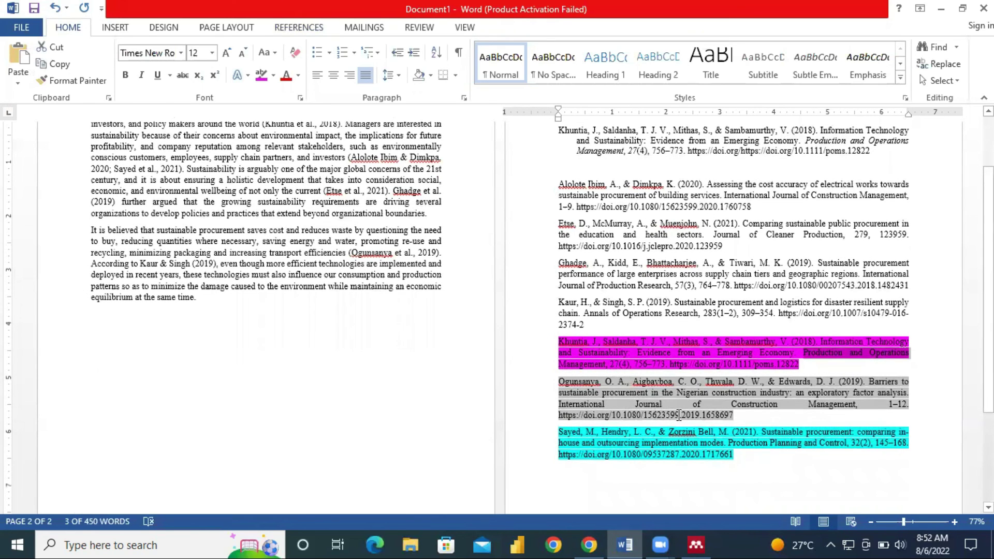
scroll(753, 437, "up", 2)
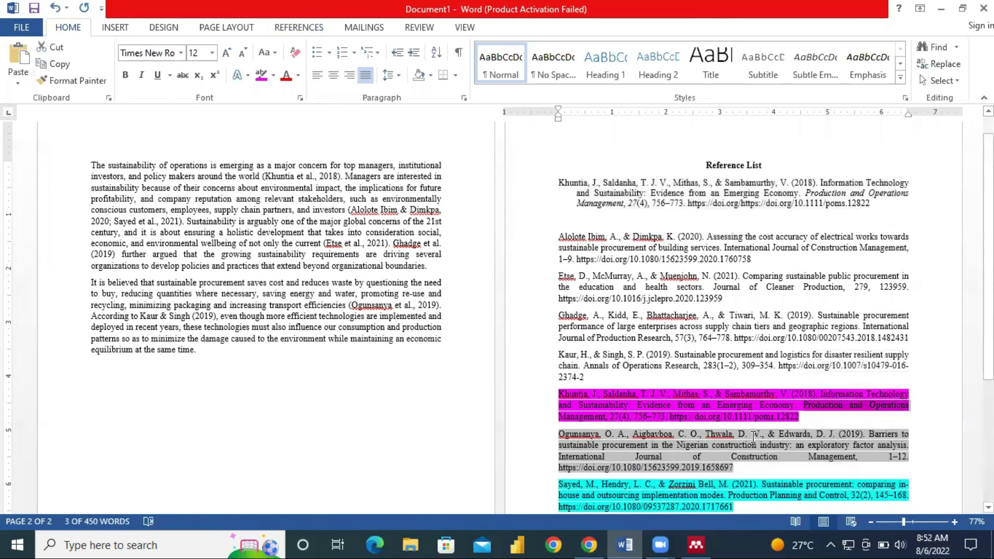
Switch to Mendeley Desktop and view the document types offered for a manually added entry, closing the new document without saving.
left_click(696, 545)
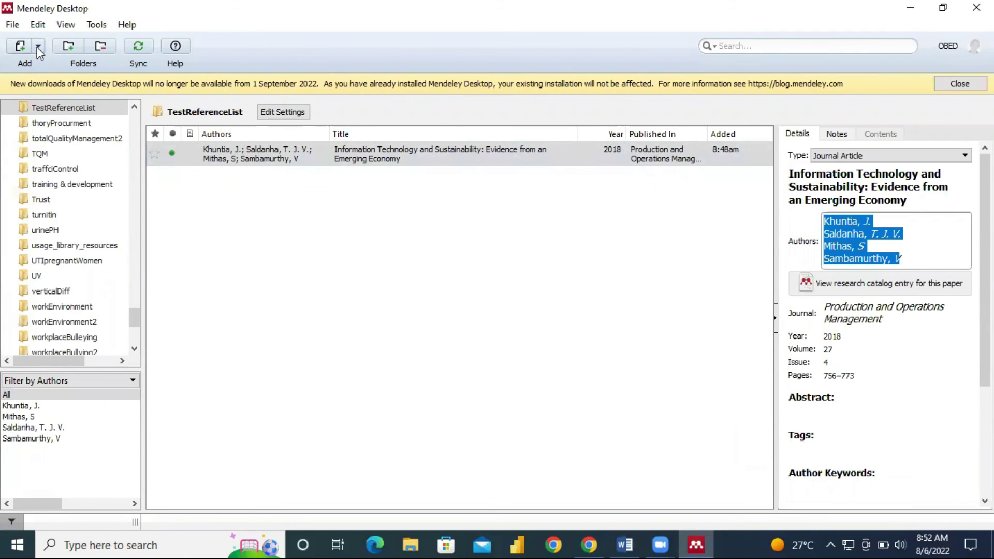
left_click(12, 24)
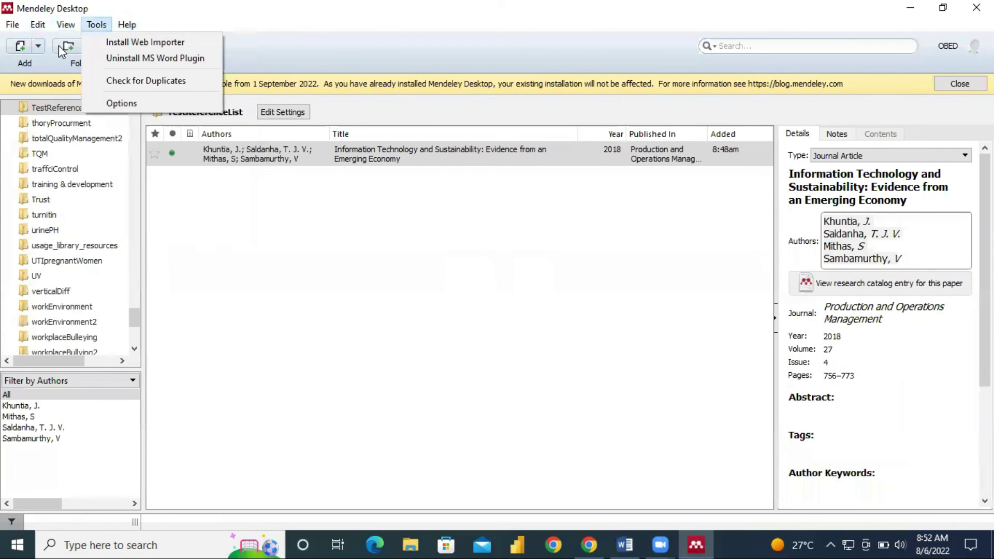
left_click(39, 48)
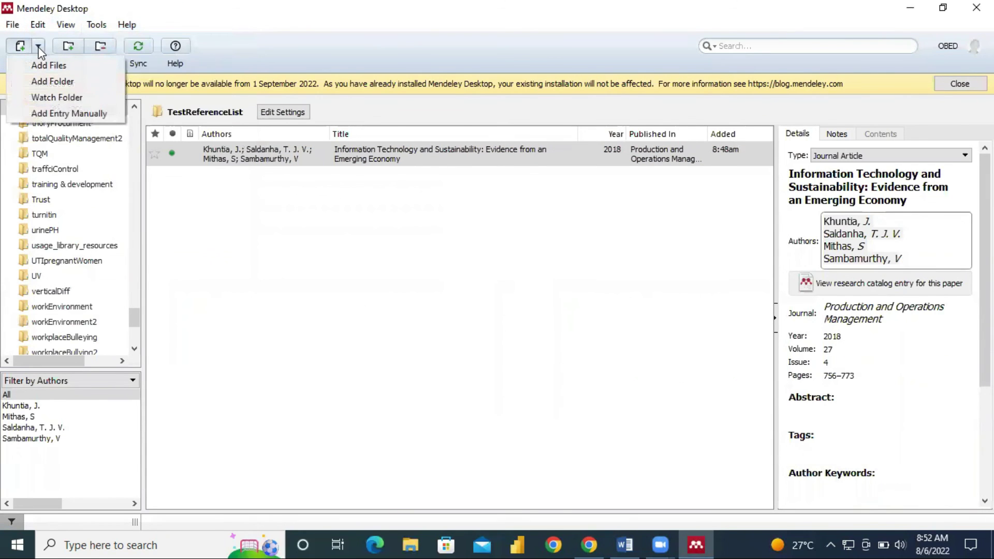
left_click(58, 112)
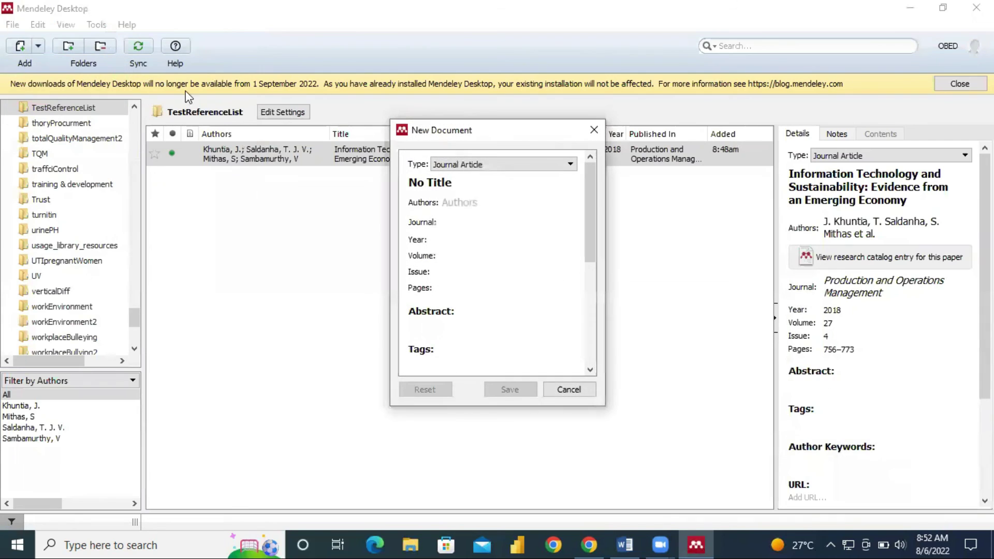
left_click(479, 166)
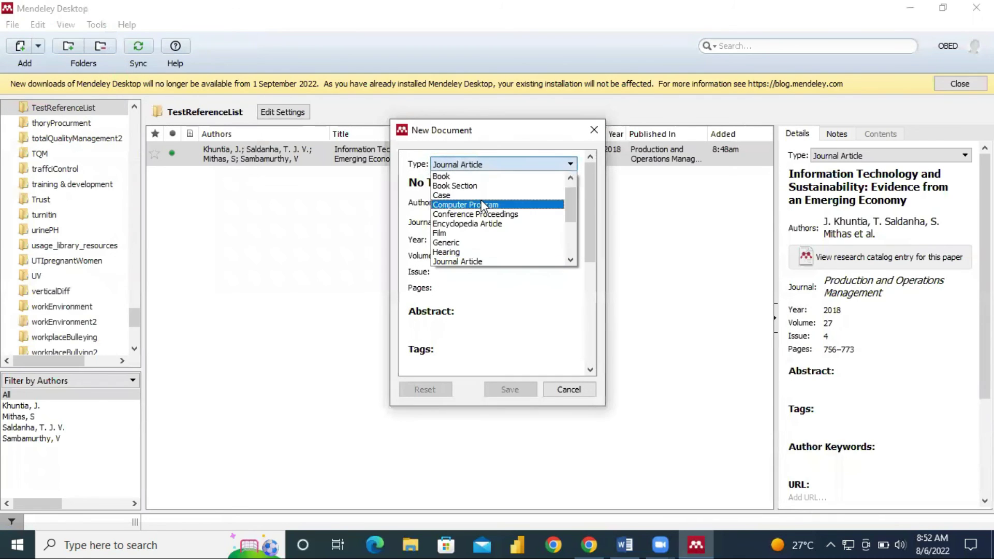
left_click(570, 163)
left_click(594, 130)
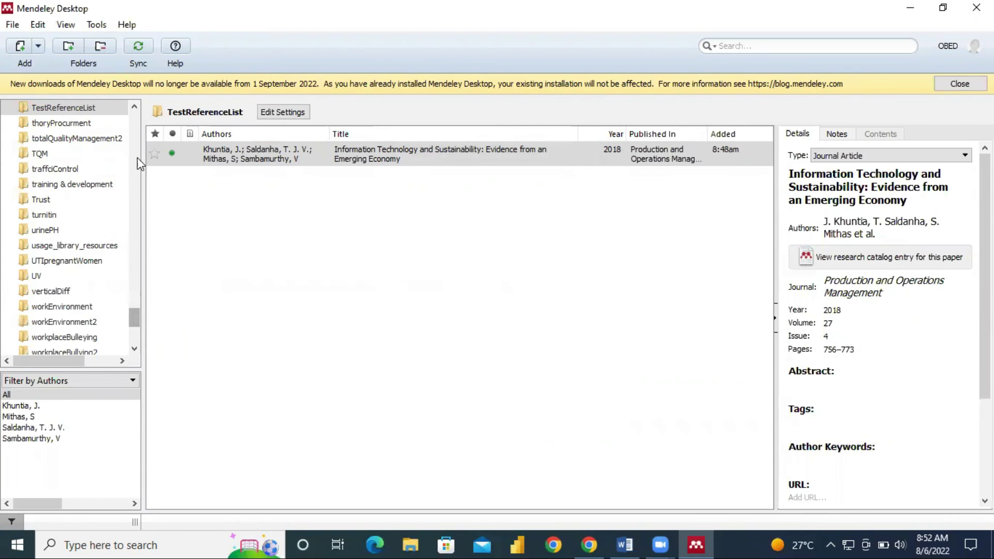
Look through the library's folders and return to the TestReferenceList folder.
left_click_drag(134, 318, 127, 270)
left_click(126, 272)
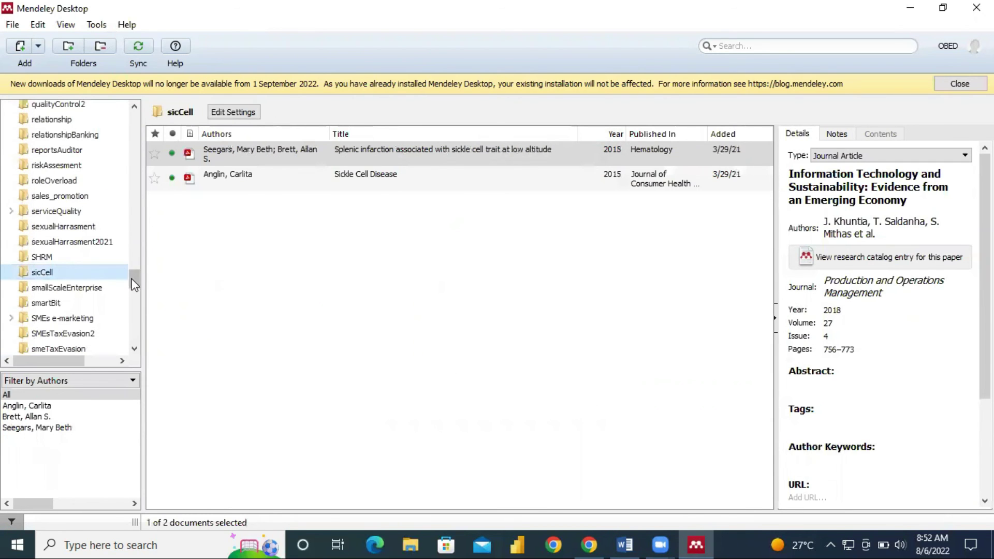
left_click_drag(136, 273, 131, 231)
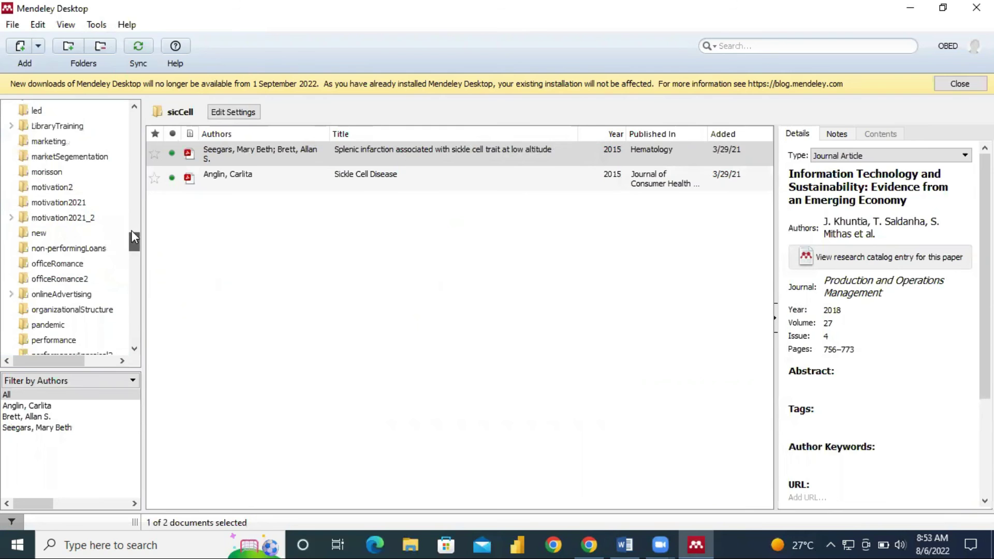
left_click(82, 176)
key("t")
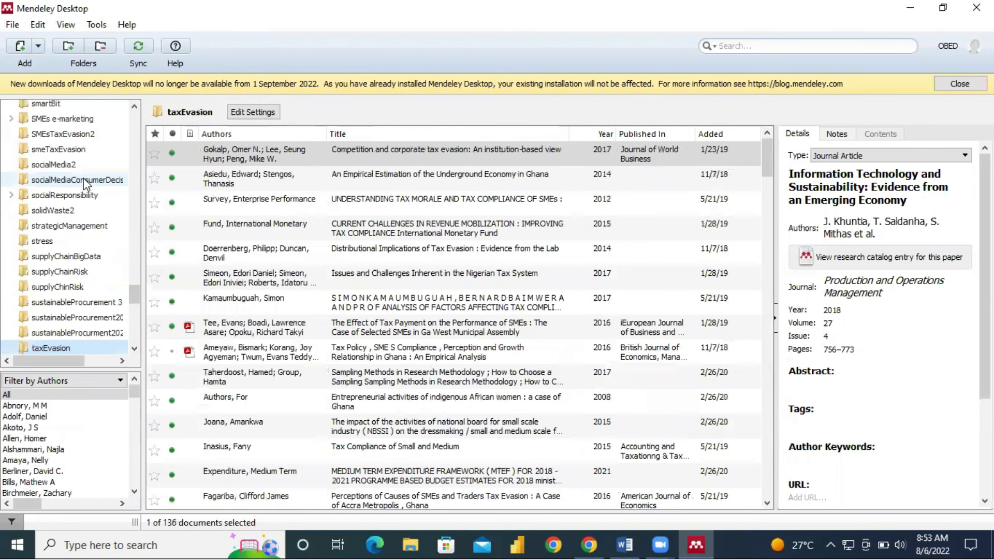
left_click_drag(134, 294, 135, 303)
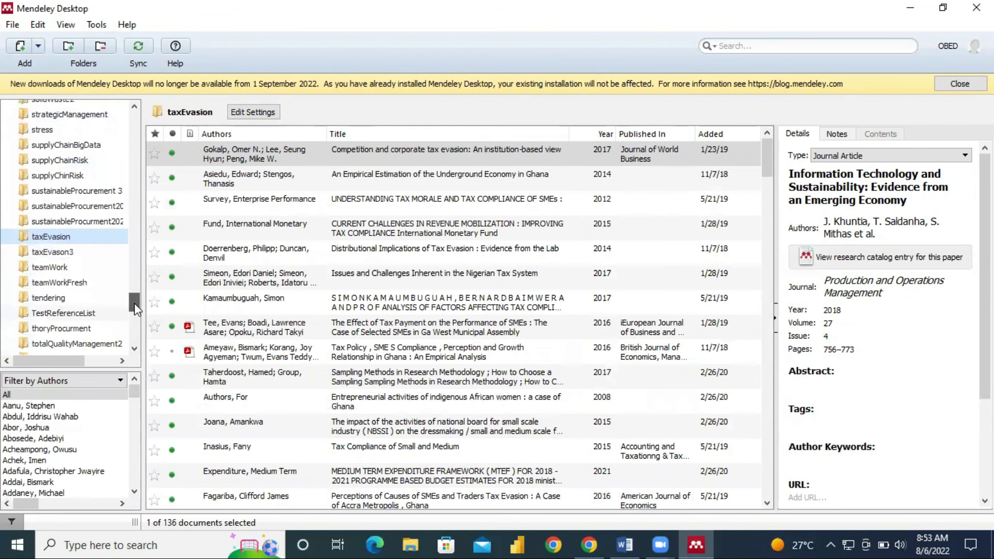
left_click(63, 313)
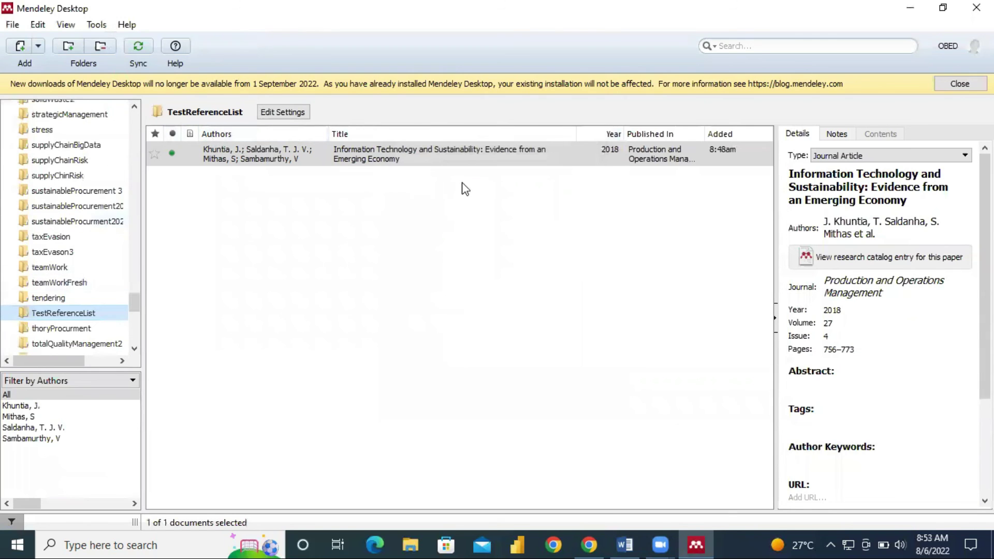